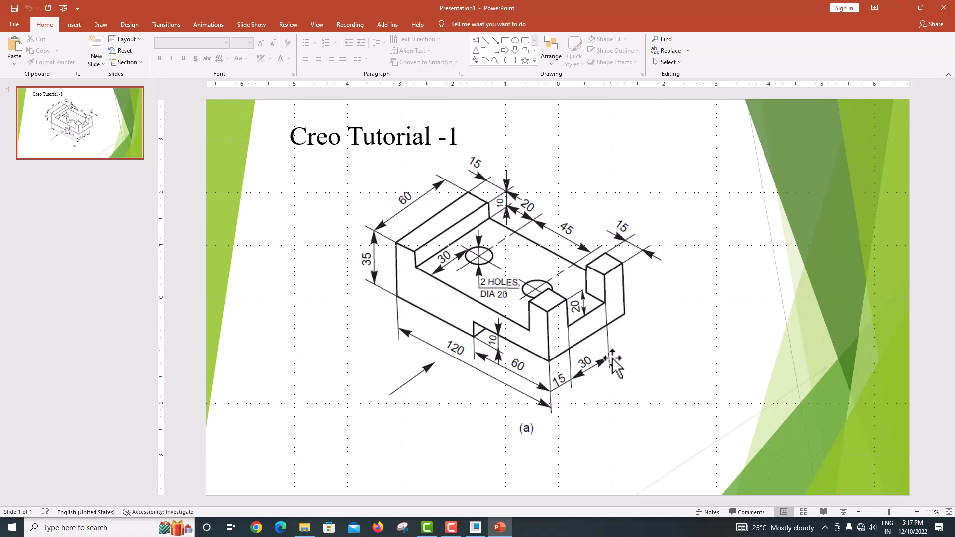
- Switch to Creo Parametric and create a solid part named prt0003 from the mmns_part_solid_abs template instead of the default one
click(475, 527)
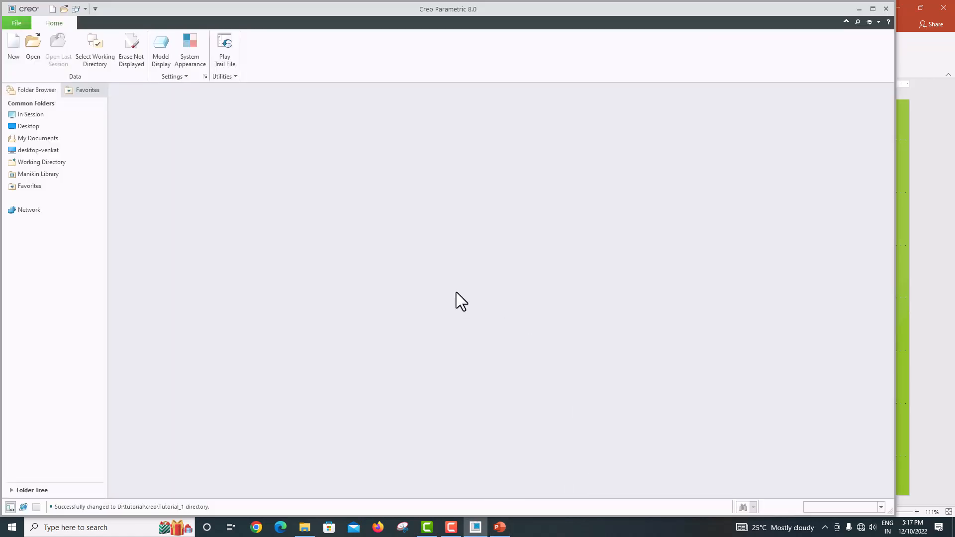
click(13, 54)
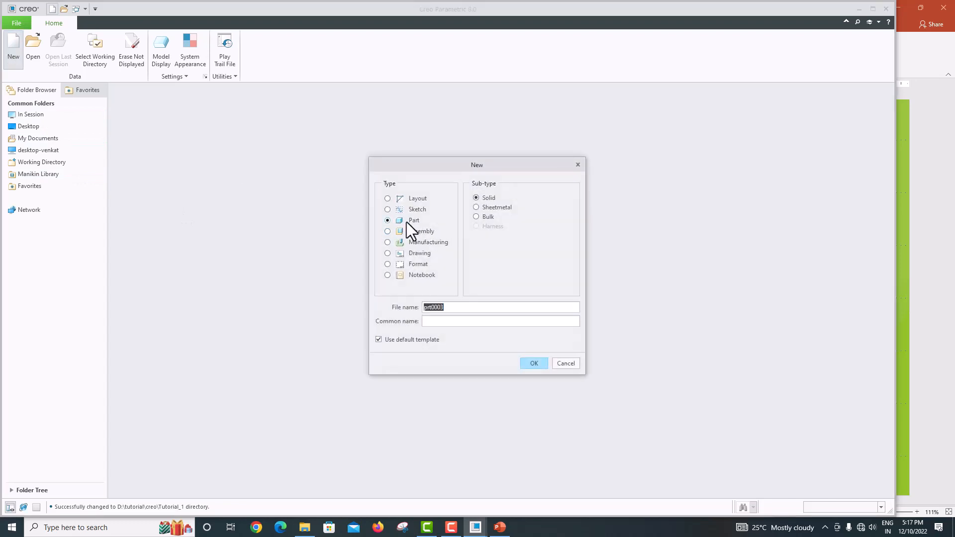
click(387, 220)
click(451, 307)
drag(446, 306, 412, 306)
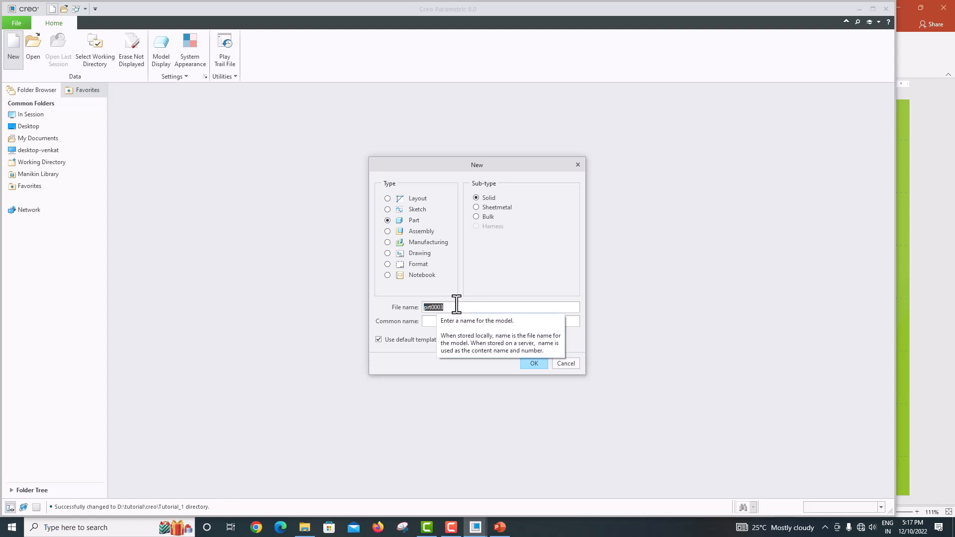
click(406, 341)
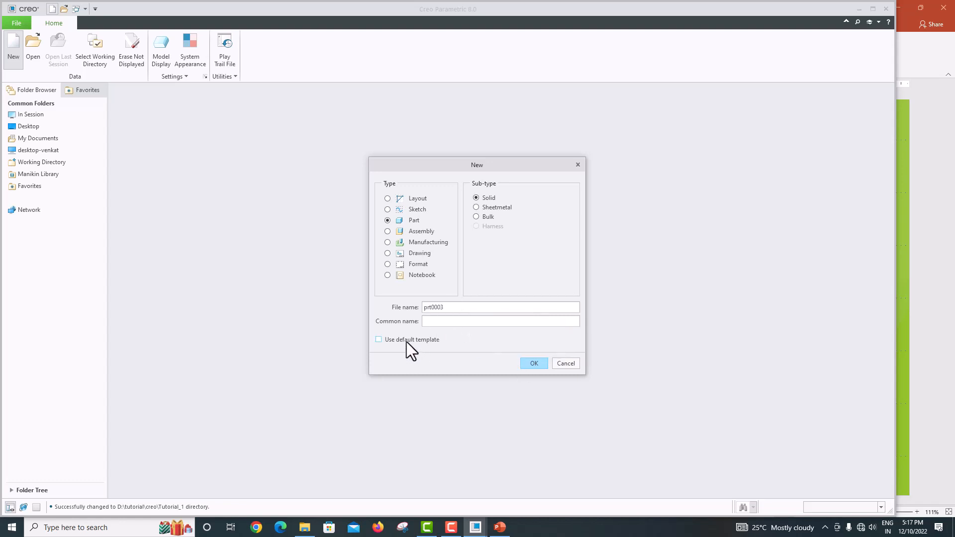
click(531, 364)
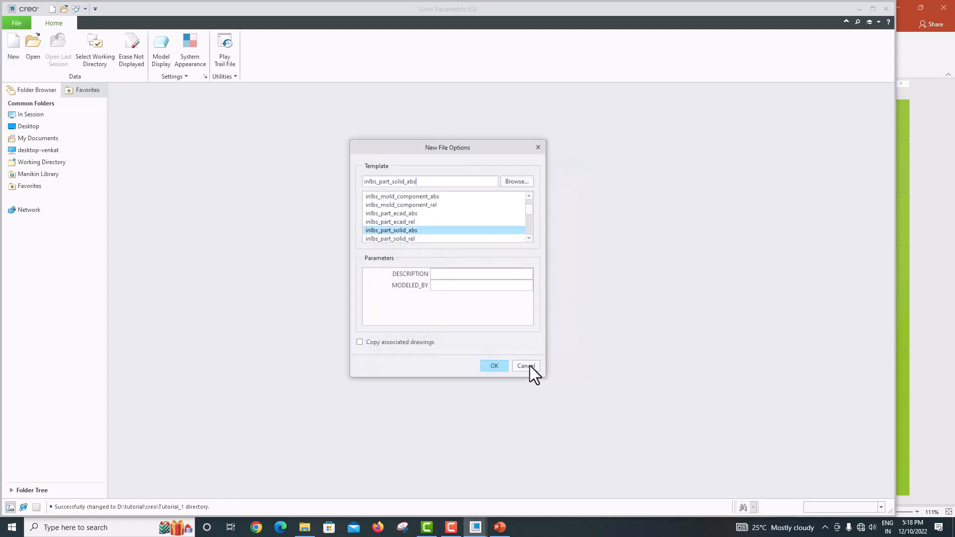
drag(529, 211, 529, 222)
click(413, 223)
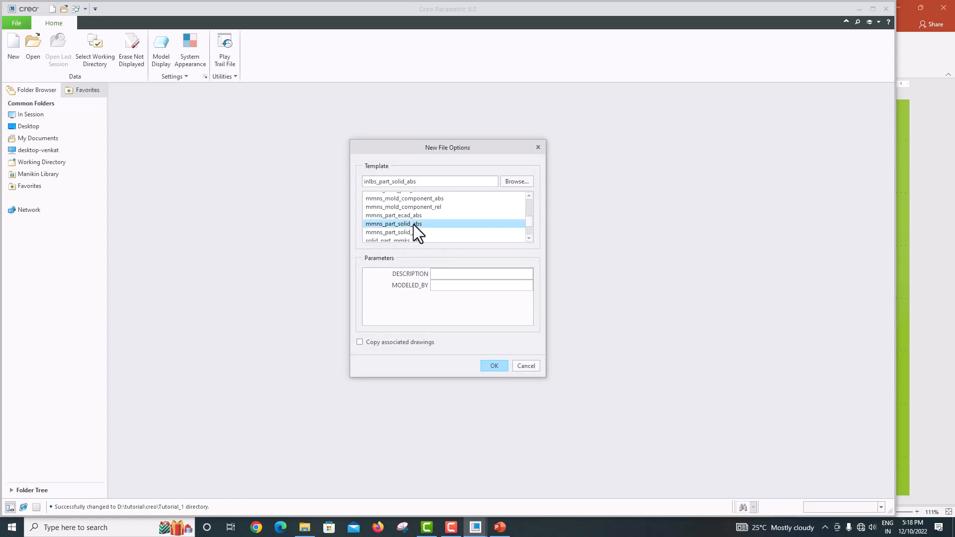
click(486, 368)
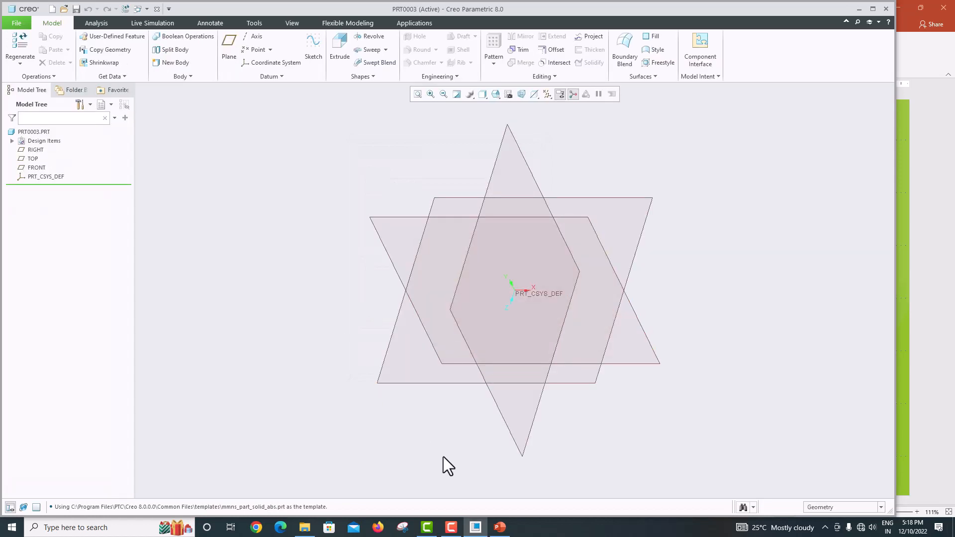
- Check the part drawing in PowerPoint, return to Creo Parametric and start a sketch on the FRONT plane, viewed face-on
click(497, 527)
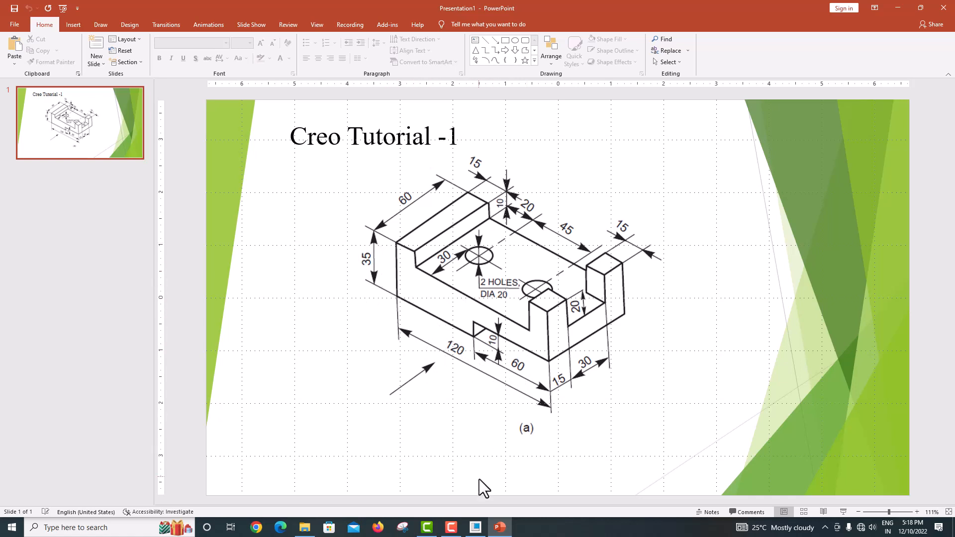
click(475, 526)
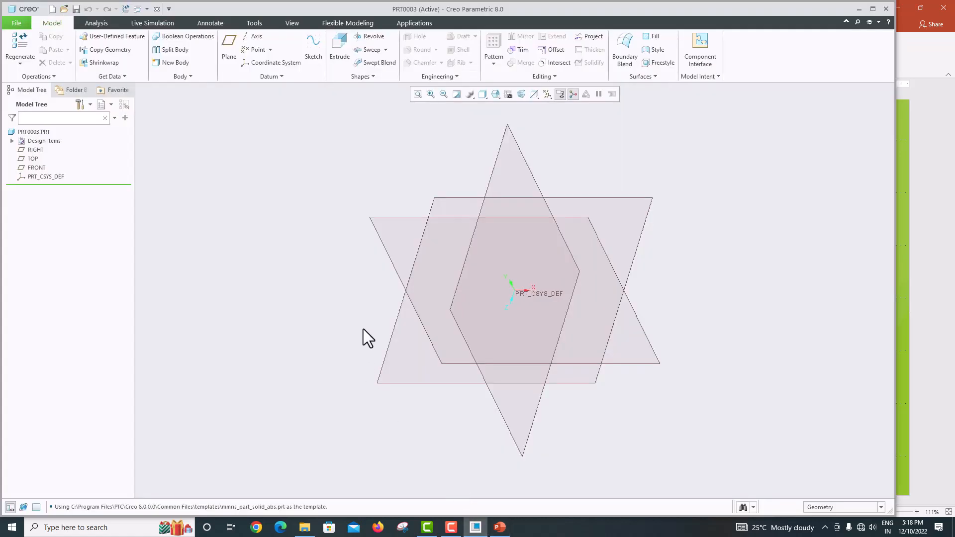
click(383, 216)
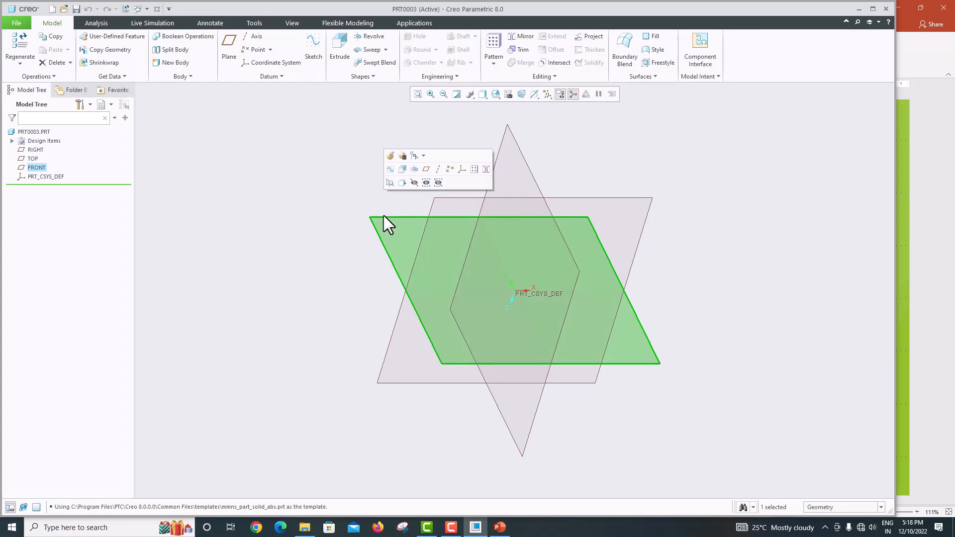
click(317, 50)
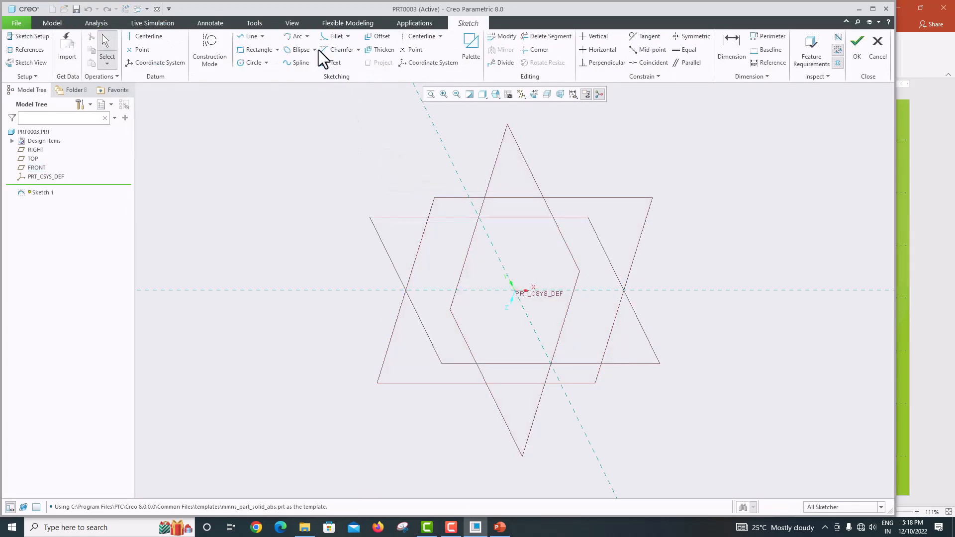
click(532, 95)
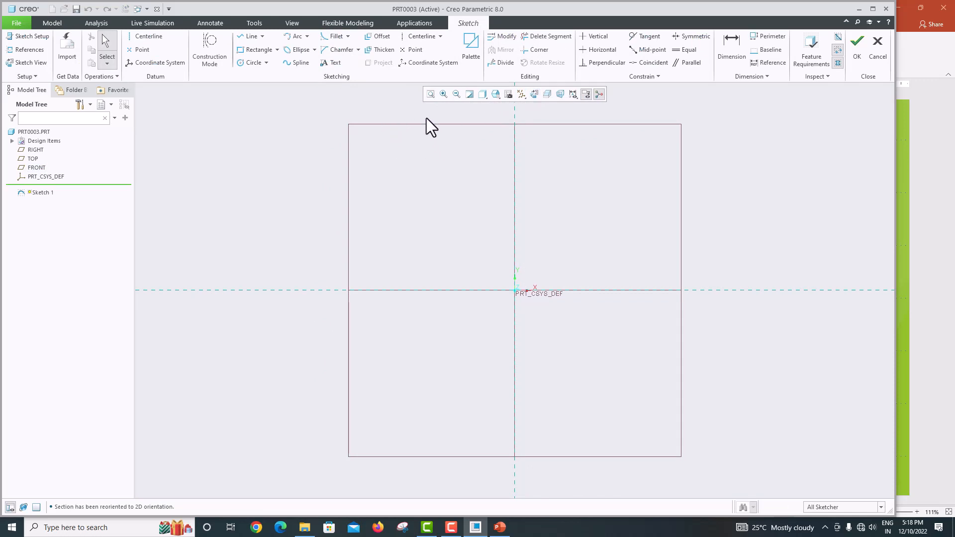
- Draw a vertical and a horizontal centerline through the sketch origin along the reference axes
click(420, 36)
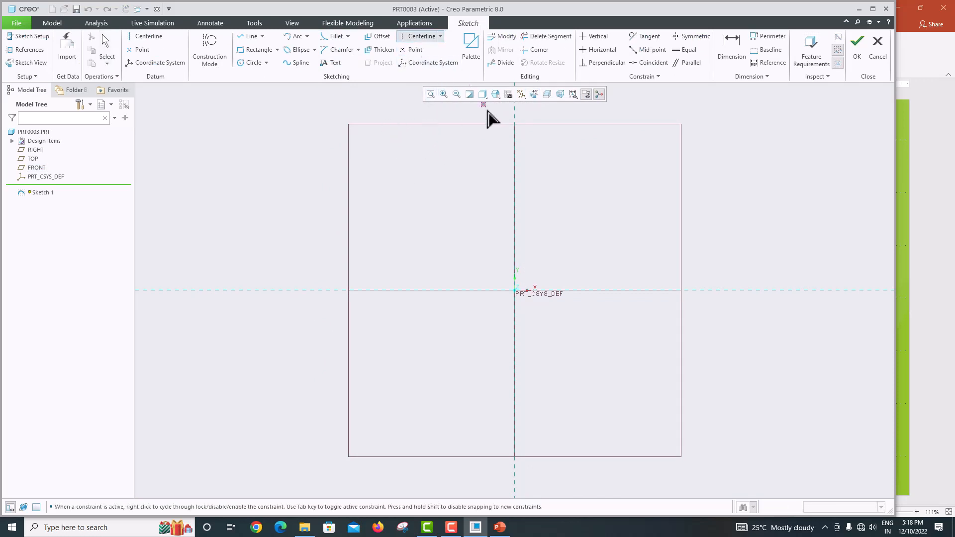
click(516, 156)
click(607, 291)
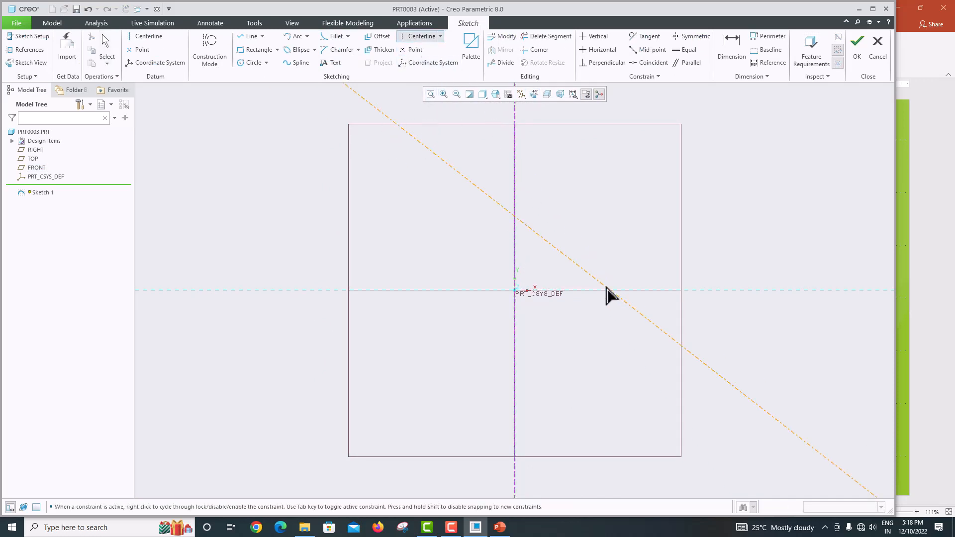
click(588, 291)
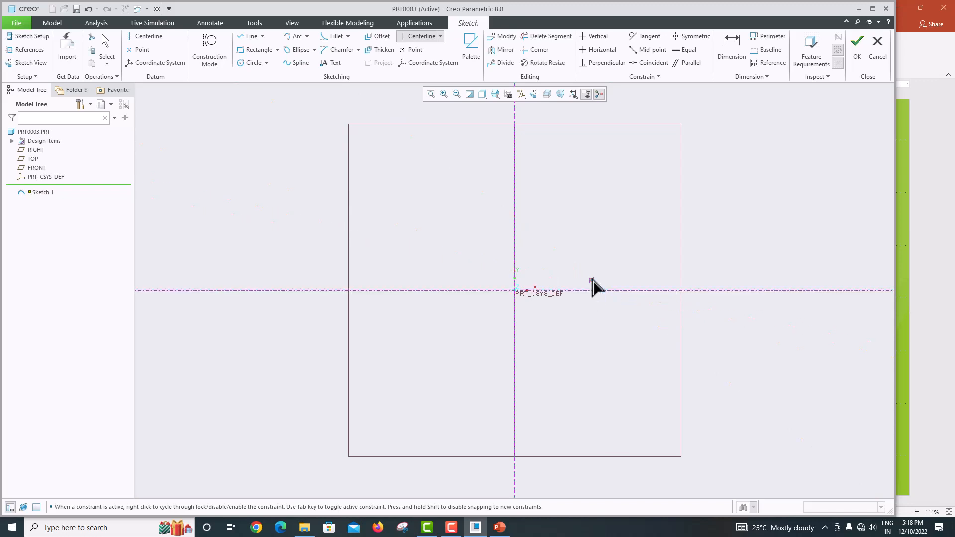
middle_click(588, 208)
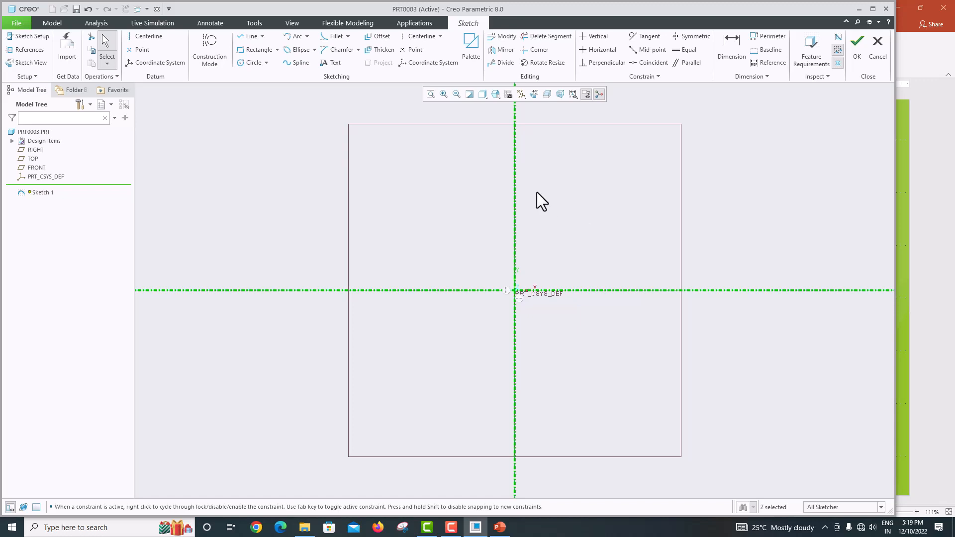
- Sketch a rectangle about 354 by 74 mm, symmetric about the vertical centerline, with its base on the horizontal centerline
click(246, 51)
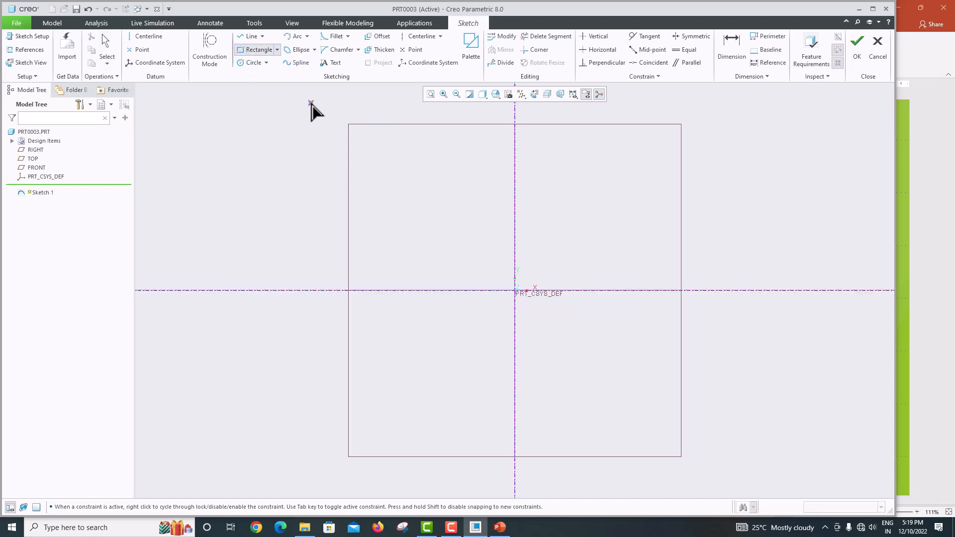
click(398, 243)
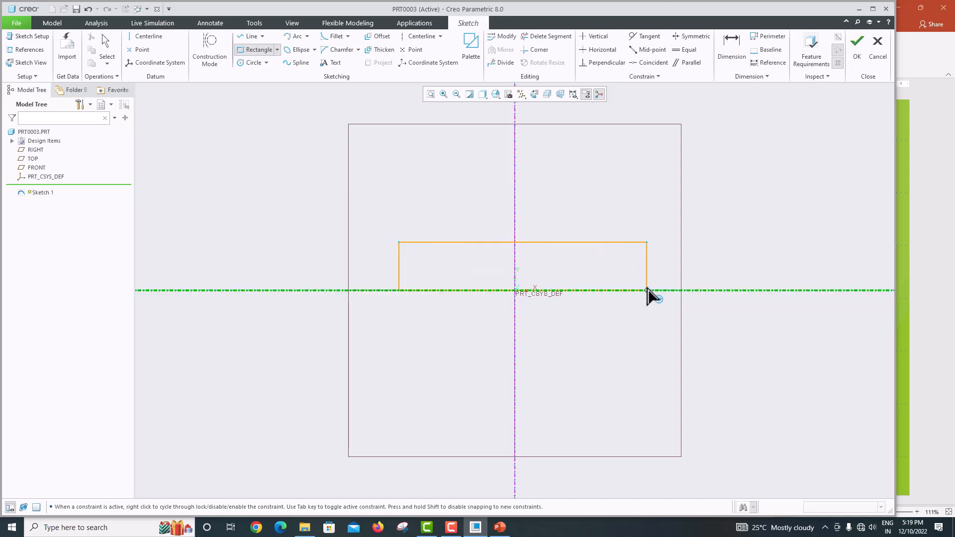
click(618, 289)
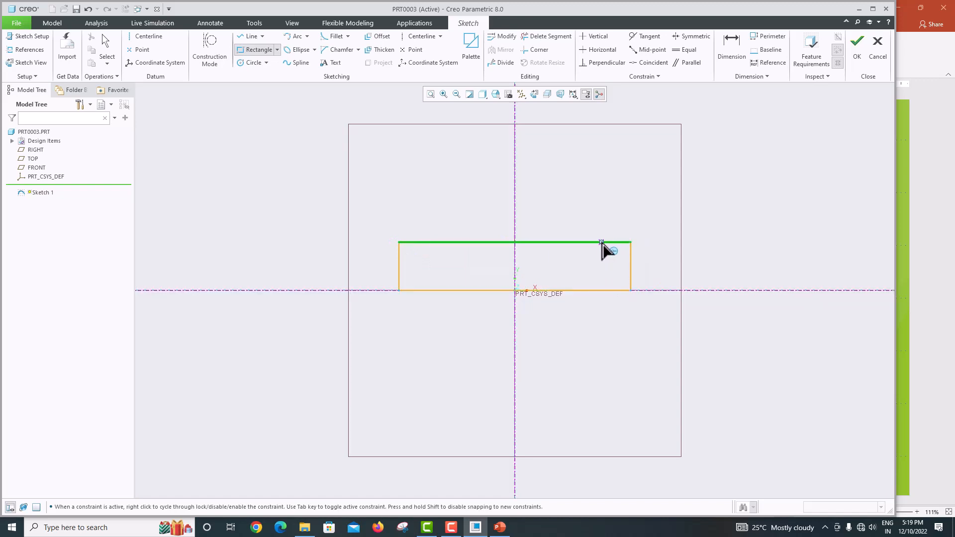
middle_click(590, 214)
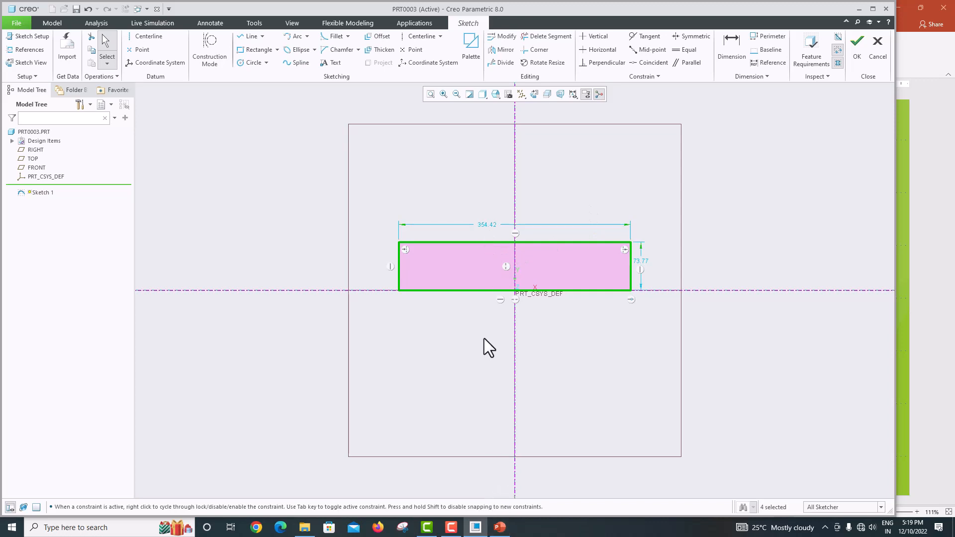
- Set the rectangle's width to 120 mm and its height to 35 mm, and finish the sketch
click(486, 224)
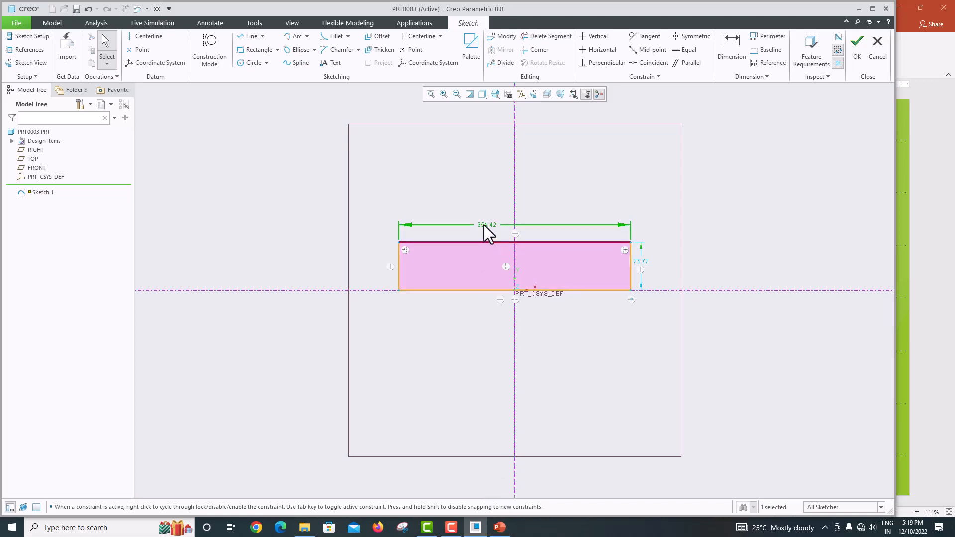
double_click(484, 225)
text(120)
key(Return)
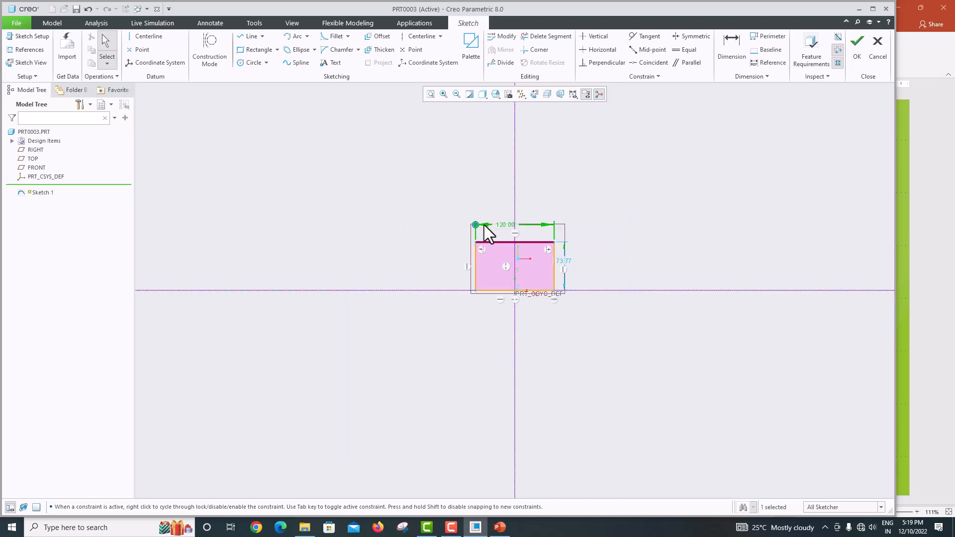
double_click(562, 261)
text(35)
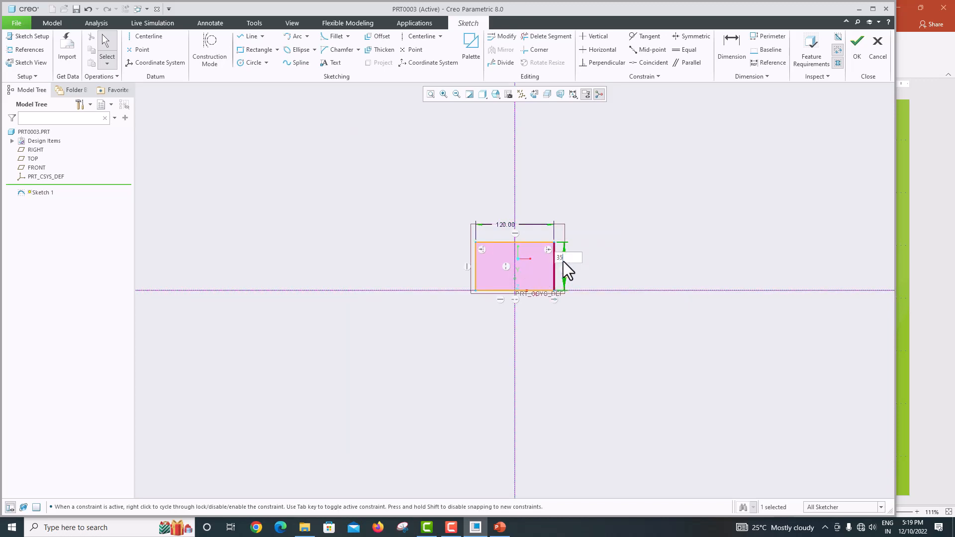
key(Return)
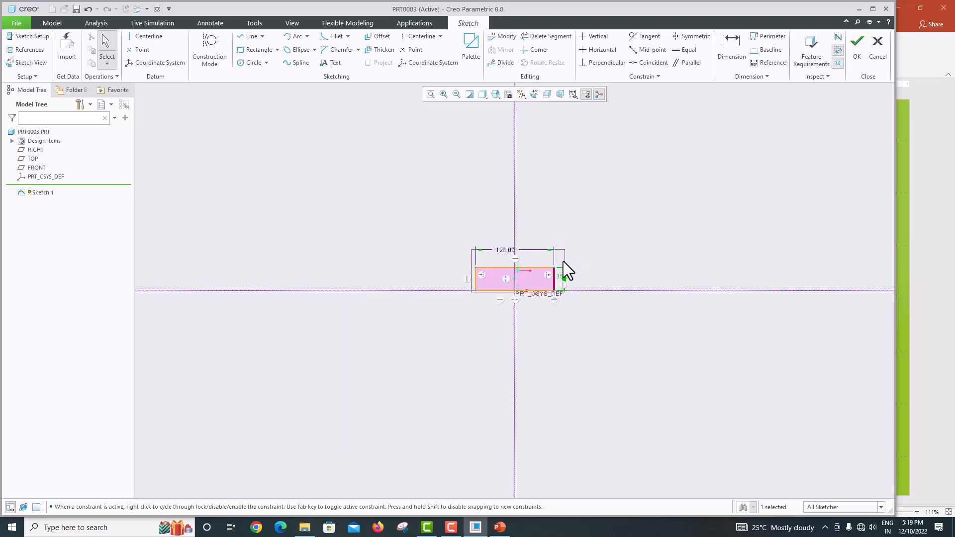
click(430, 94)
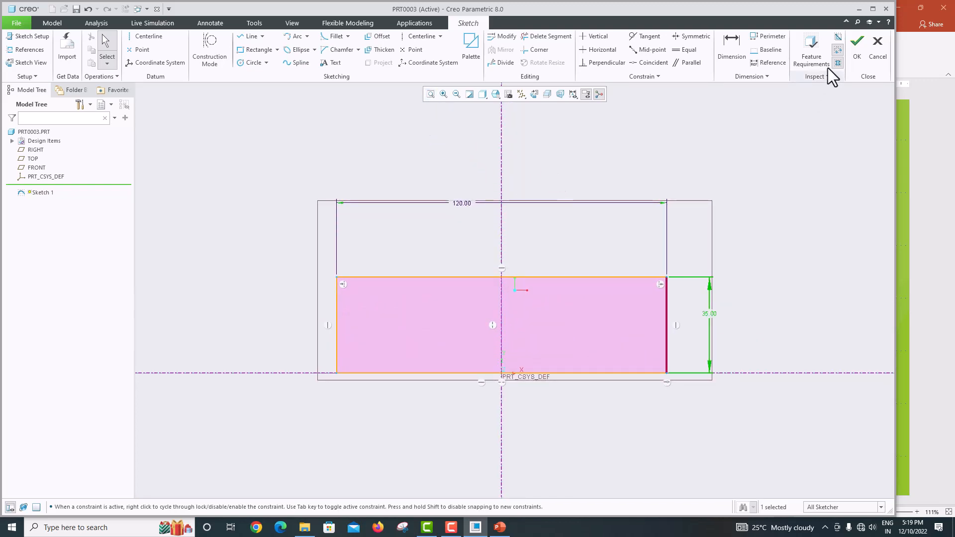
click(854, 53)
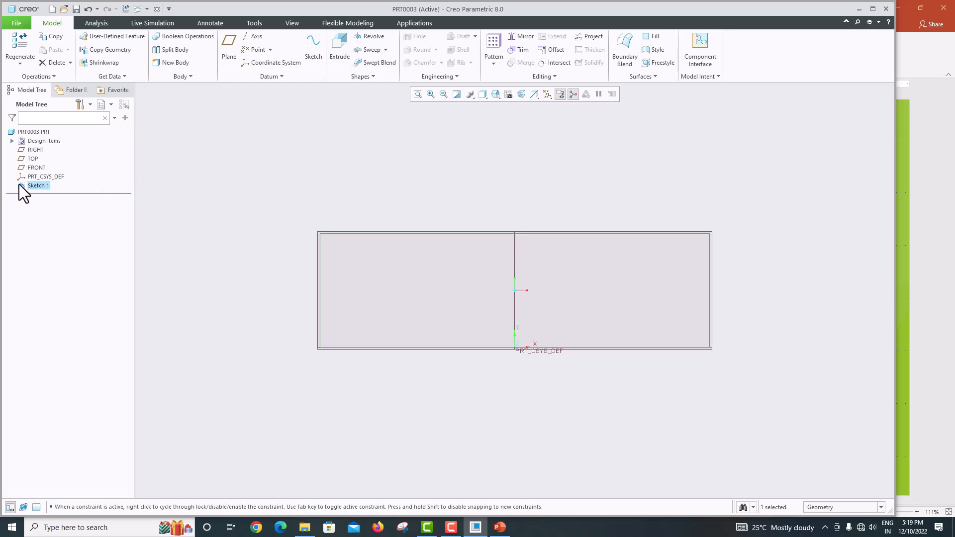
- Extrude the rectangle sketch as a solid, symmetrically about the sketch plane, to a total depth of 60 mm
click(335, 48)
middle_drag(503, 165, 445, 183)
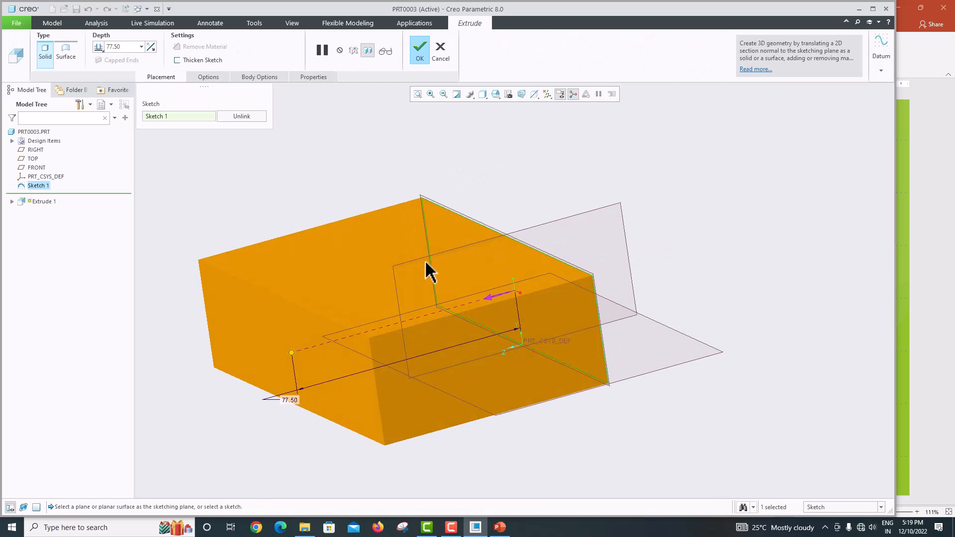
click(103, 49)
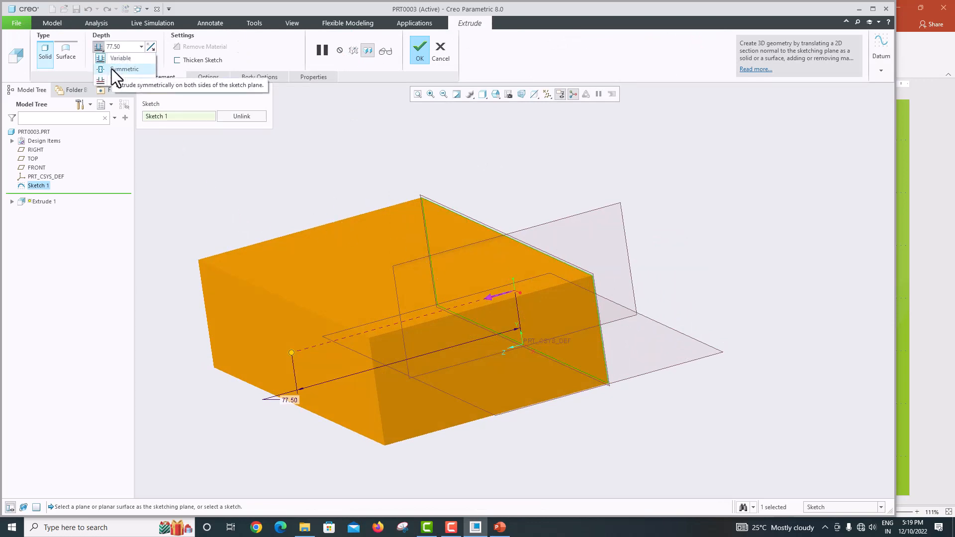
click(111, 69)
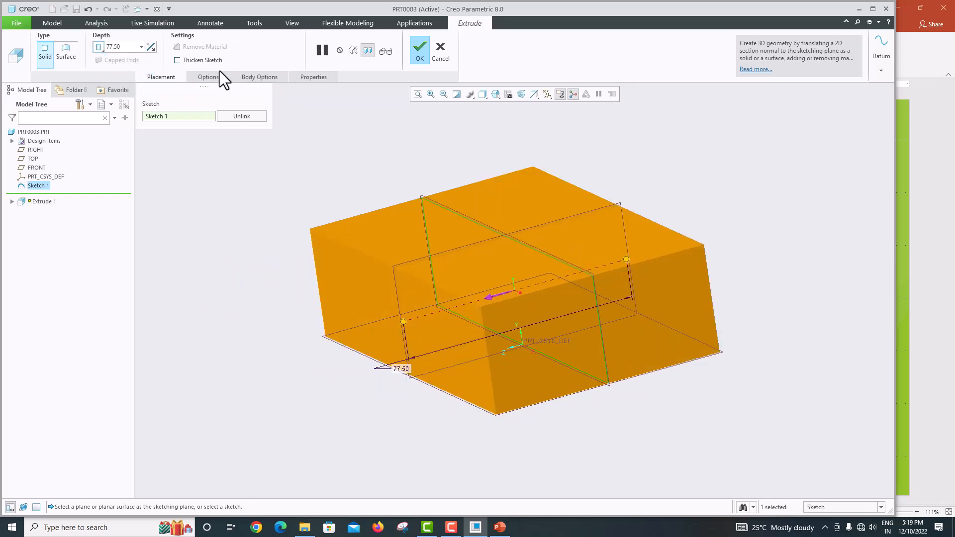
double_click(129, 50)
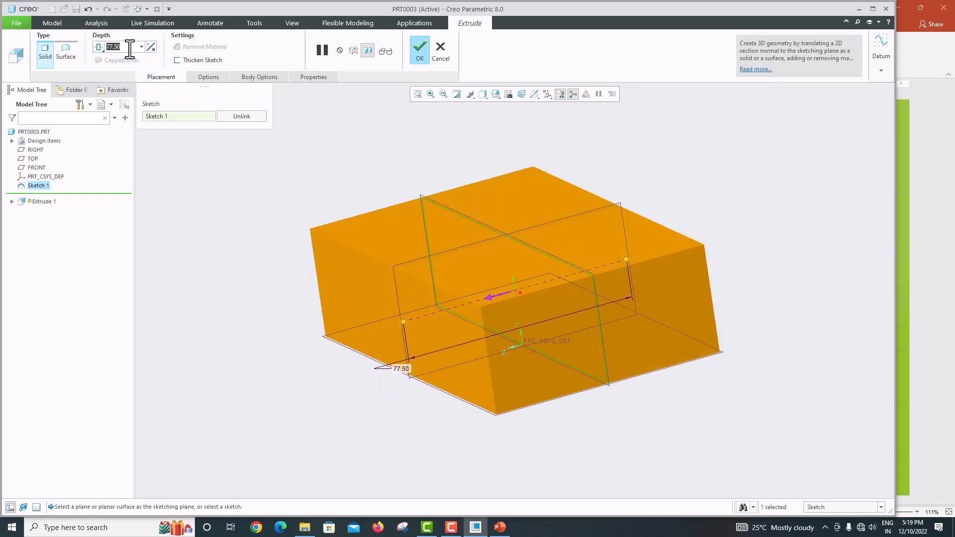
text(60)
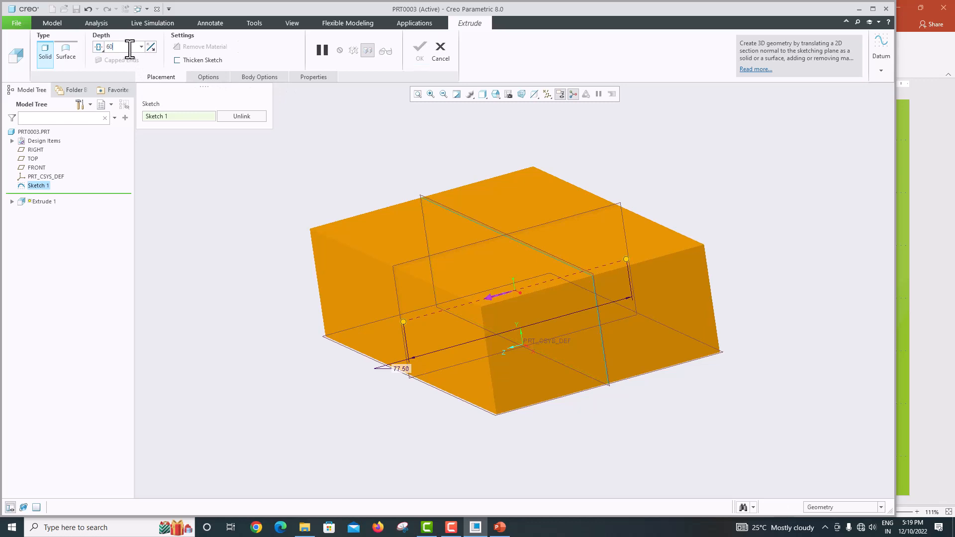
key(Return)
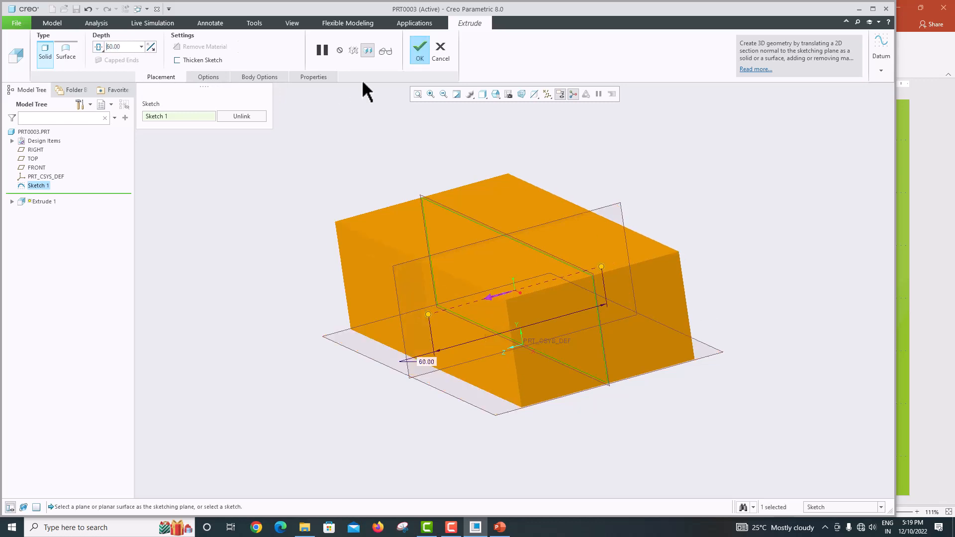
click(416, 51)
middle_drag(476, 151, 551, 180)
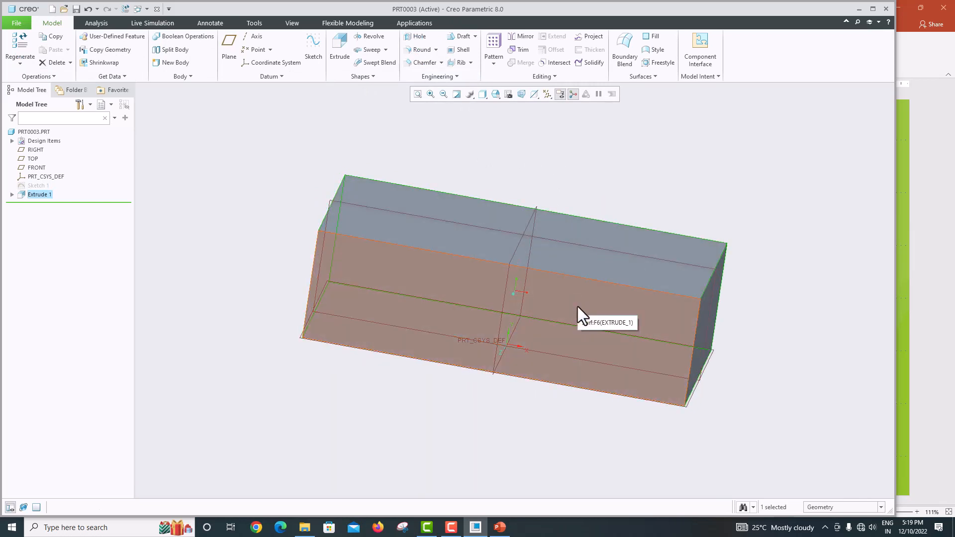
- Consult the dimensioned drawing in PowerPoint for the block's remaining features and return to Creo Parametric
click(499, 527)
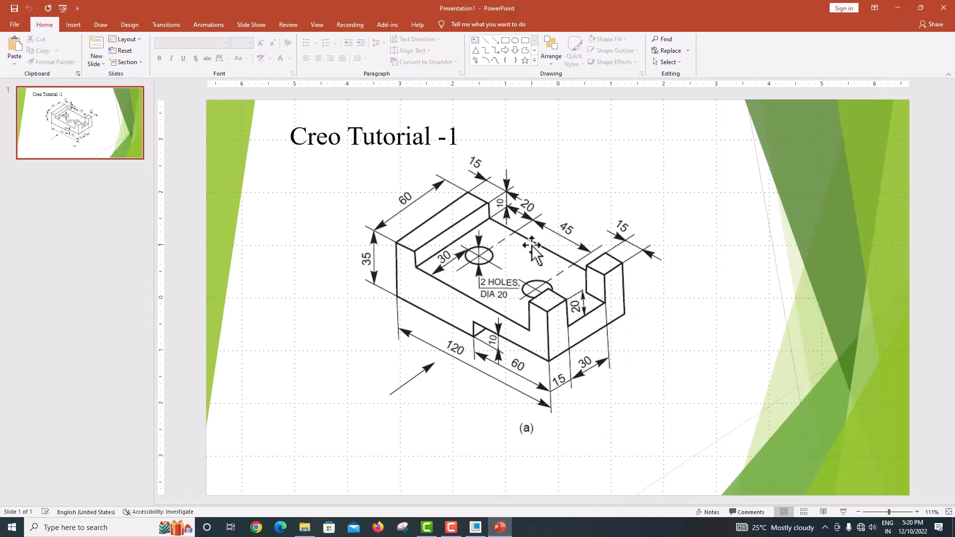
click(451, 528)
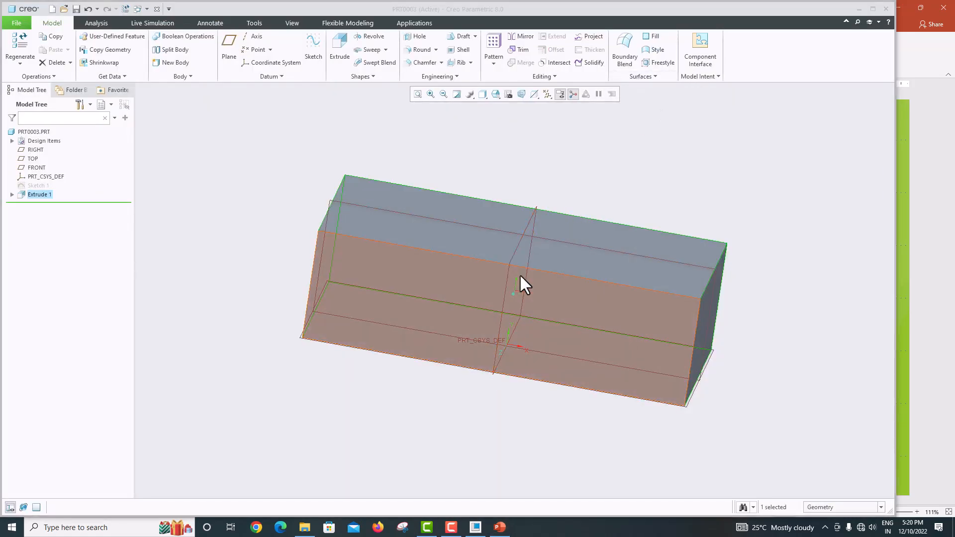
- Start a sketch on the block's front face and orient the view parallel to the sketch plane
click(551, 279)
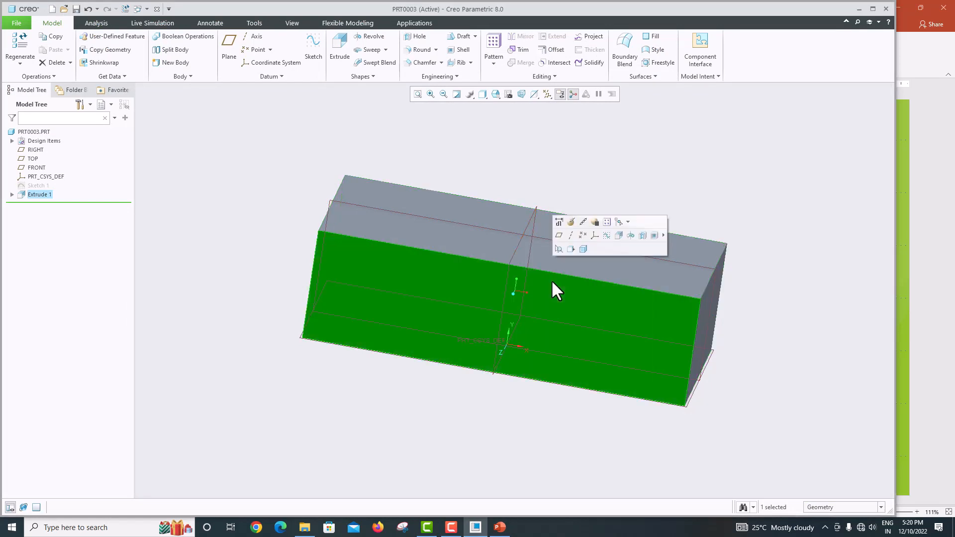
click(317, 45)
click(533, 95)
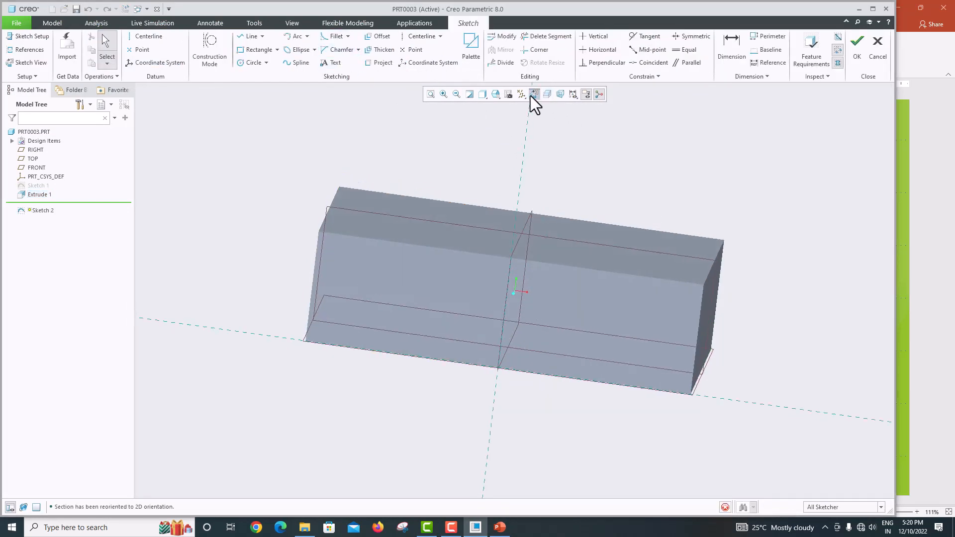
- Add the block's top, right and left edges as sketch references
click(31, 53)
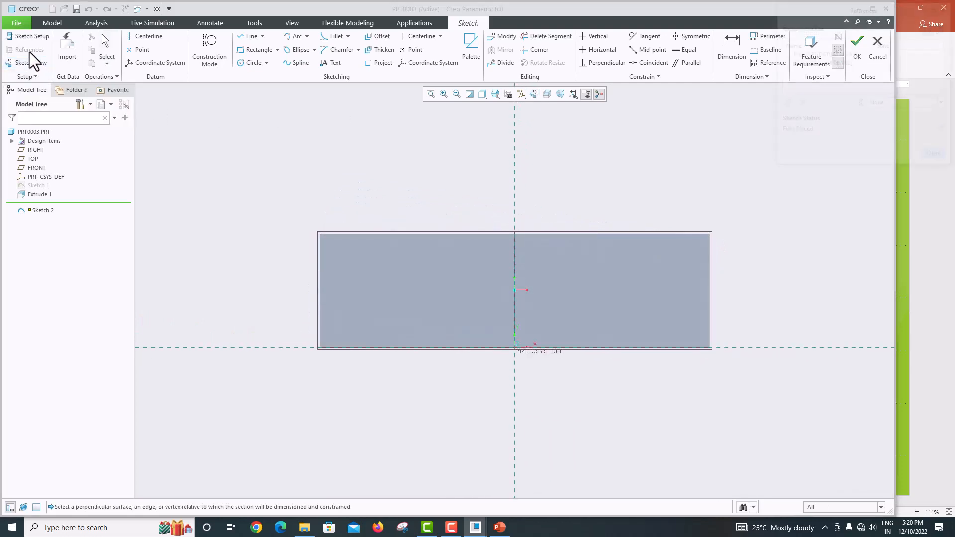
click(508, 231)
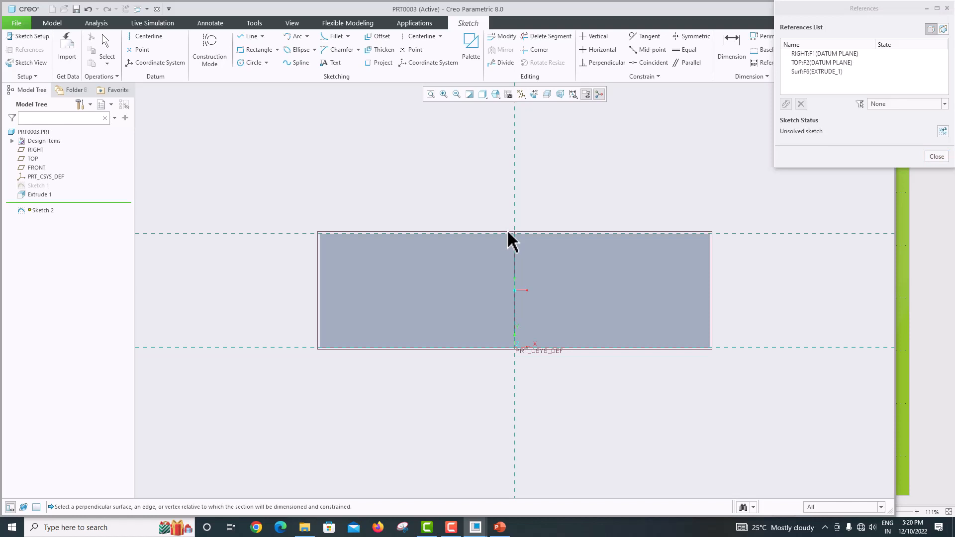
click(710, 286)
click(320, 293)
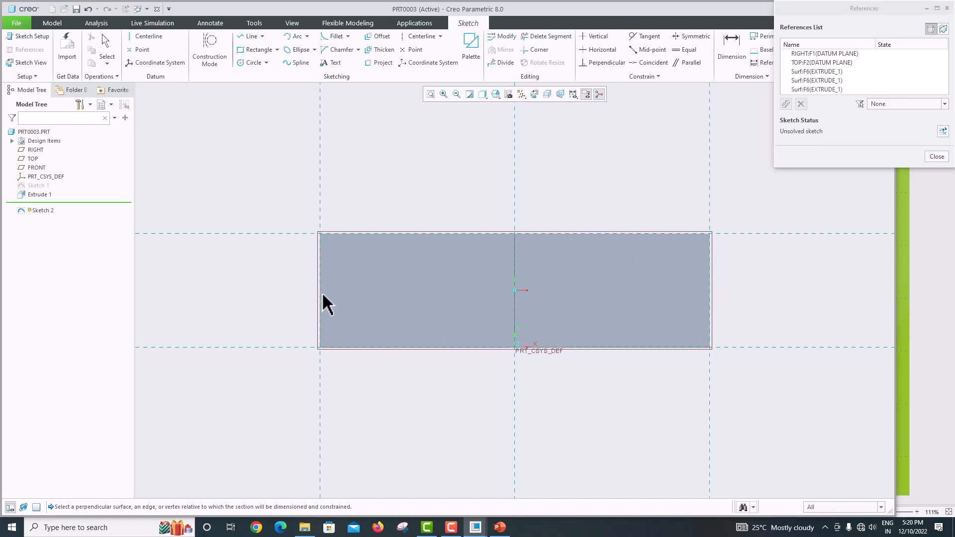
click(929, 157)
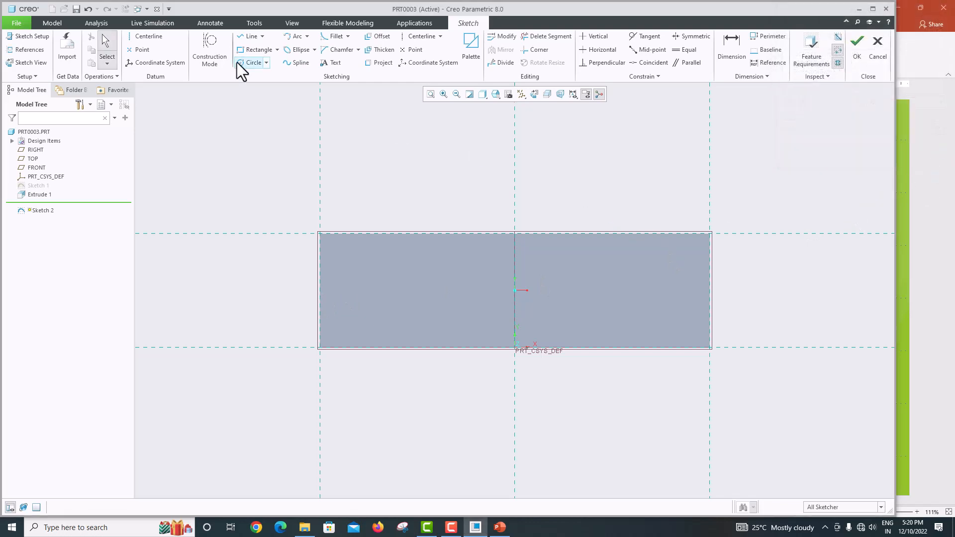
- Sketch a rectangle about 96 by 8 mm inside the front face, with its upper side on the block's top edge
click(254, 49)
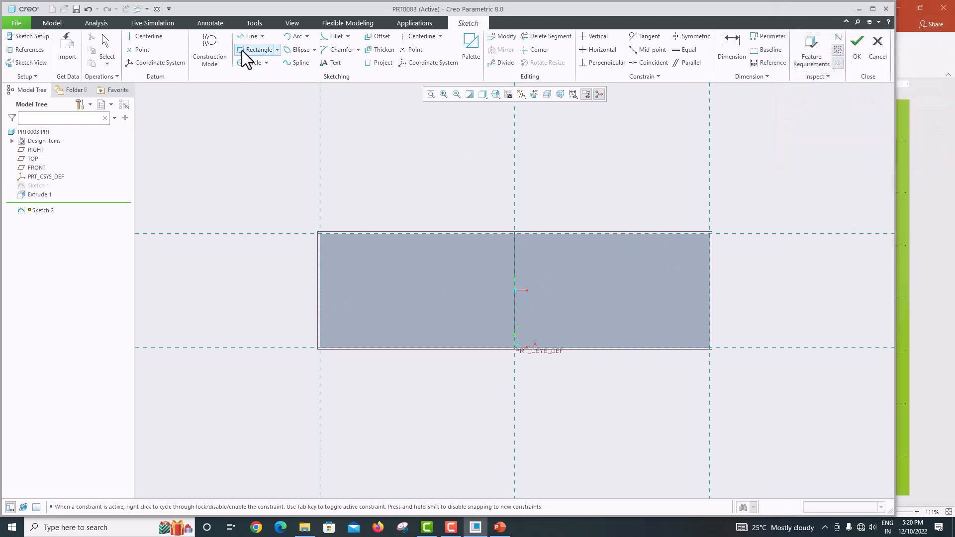
click(371, 234)
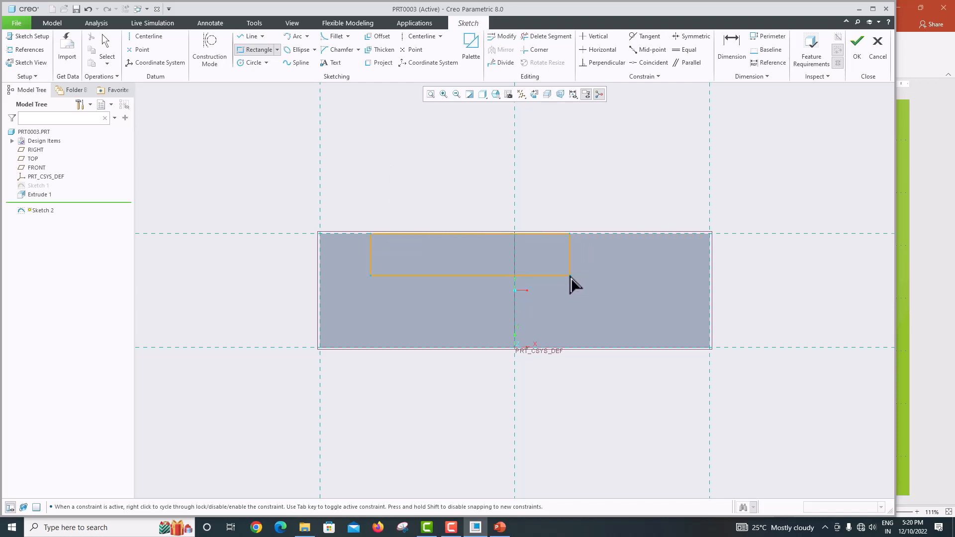
click(682, 260)
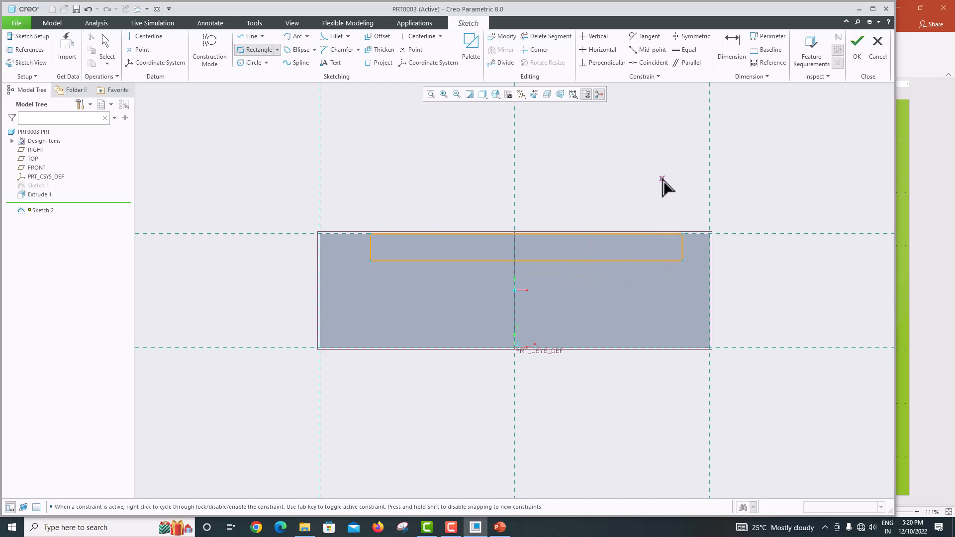
middle_click(662, 178)
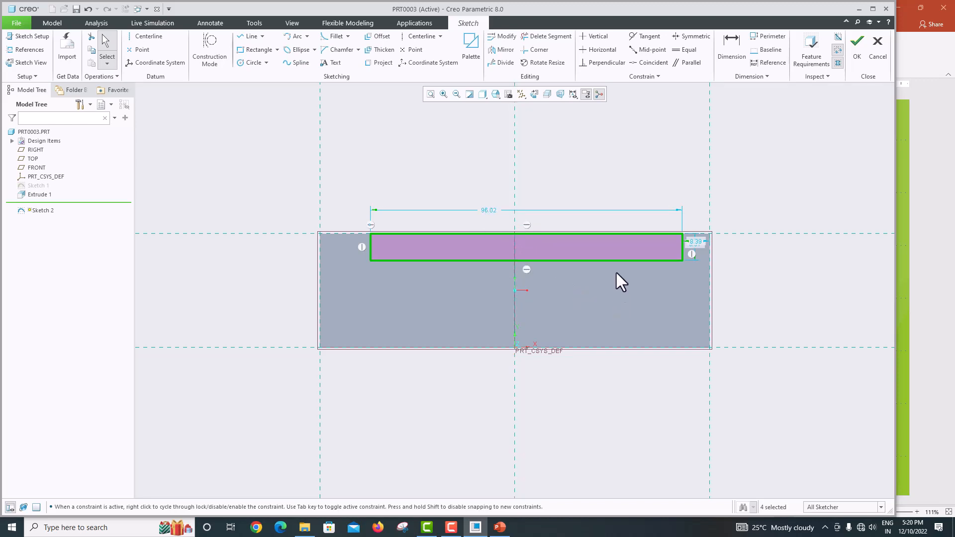
- Consult the dimensioned drawing in PowerPoint, return to Creo Parametric and set the rectangle's width to 85 mm
click(500, 527)
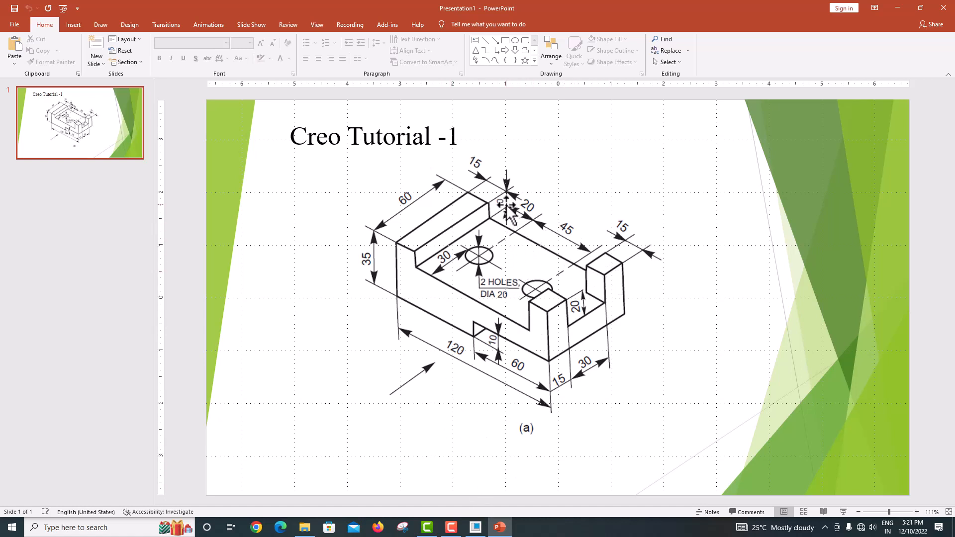
click(451, 527)
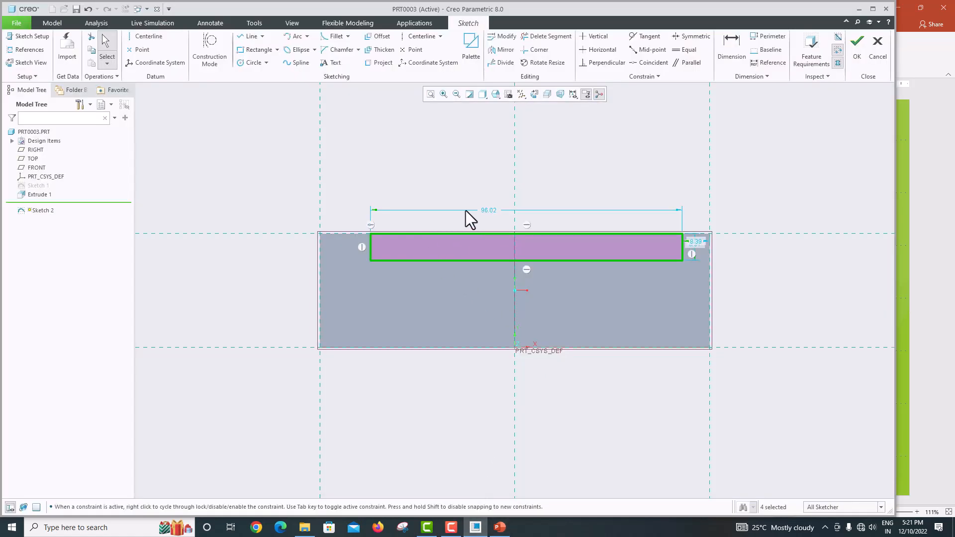
double_click(490, 211)
text(85)
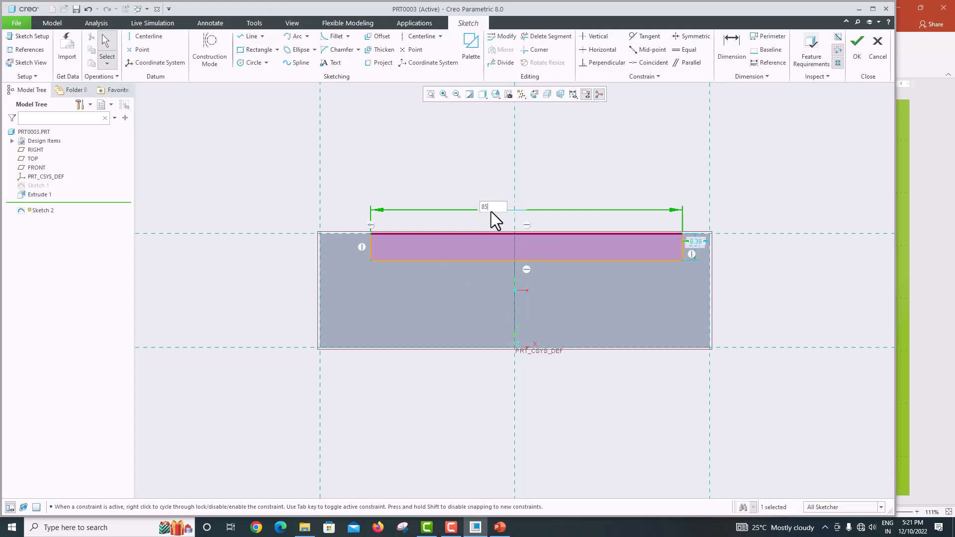
key(Return)
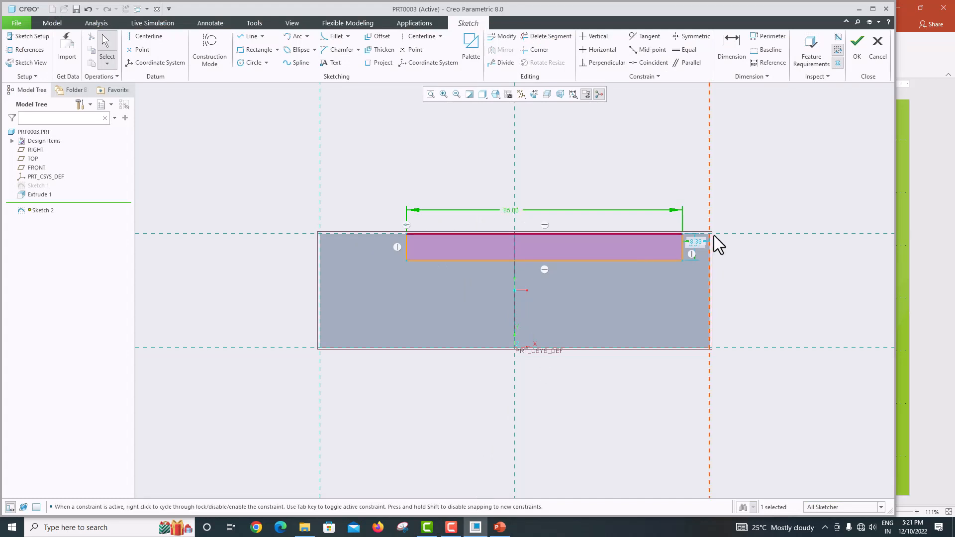
- Set the rectangle's distance from the block's right edge to 15 mm and its height to 10 mm
drag(696, 241, 732, 187)
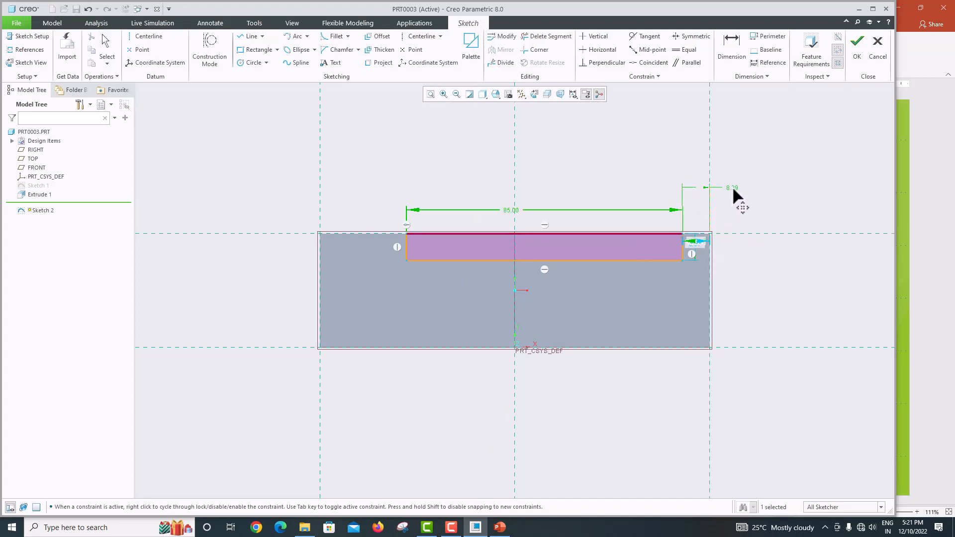
click(694, 245)
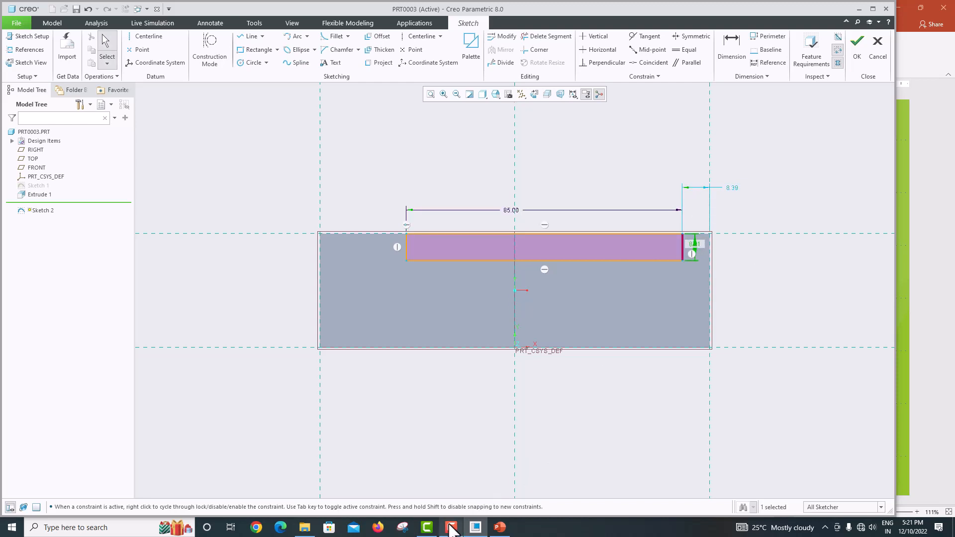
mouse_move(498, 526)
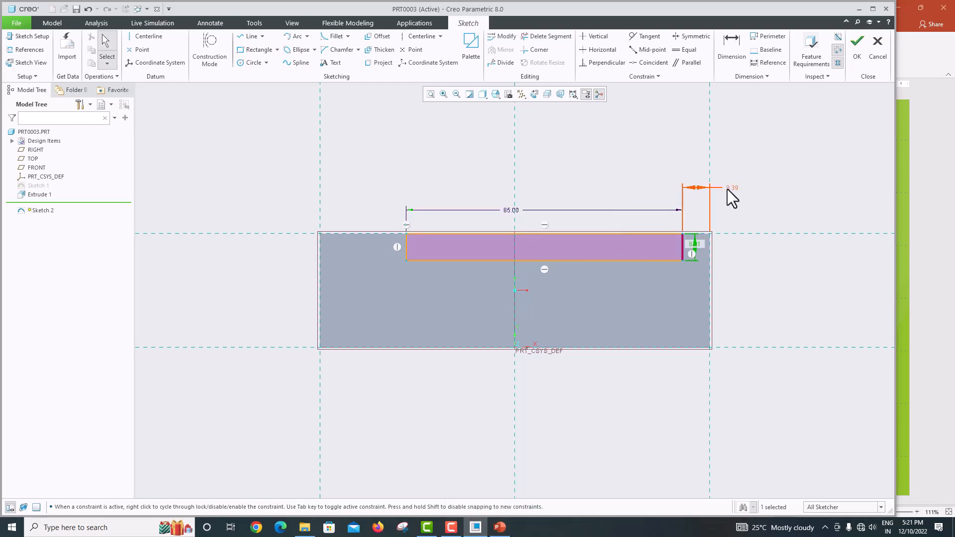
double_click(731, 189)
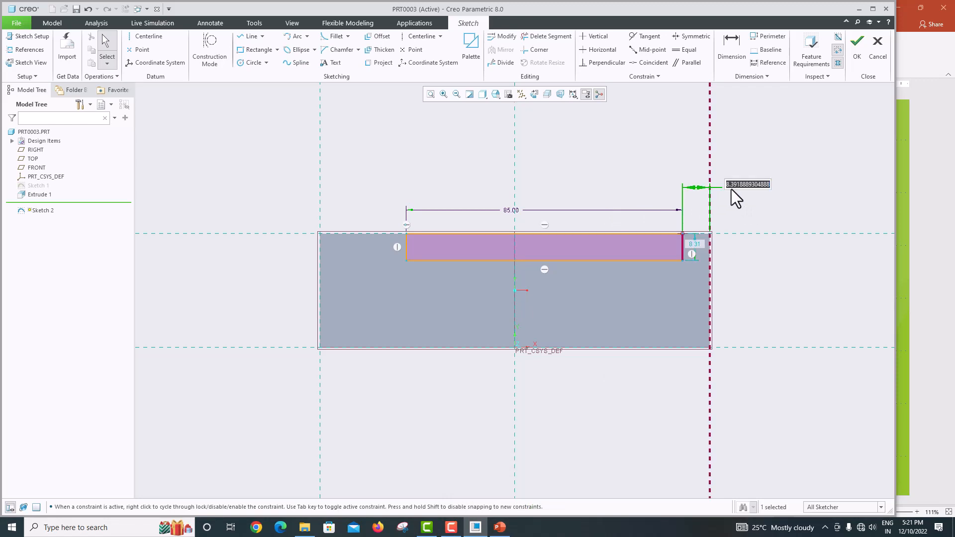
text(15)
key(Return)
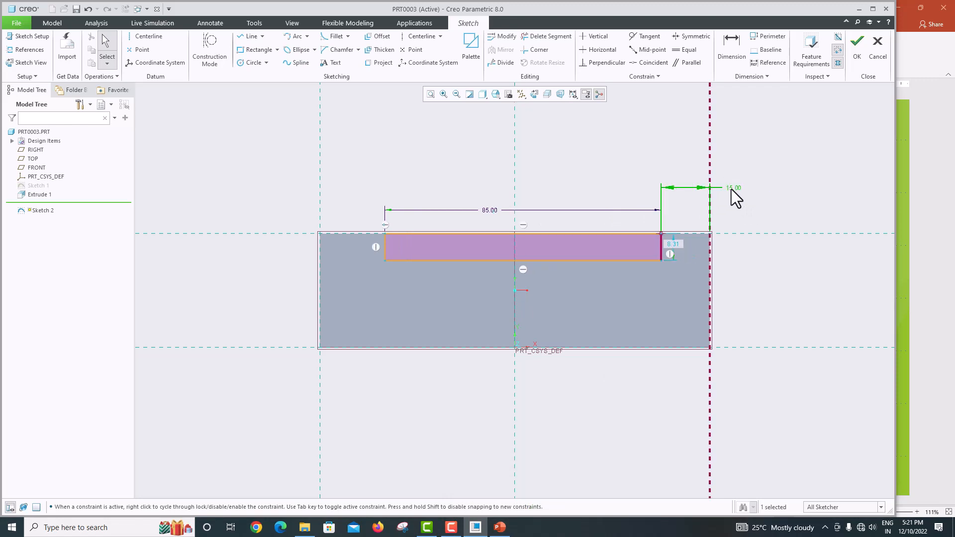
double_click(675, 243)
double_click(675, 243)
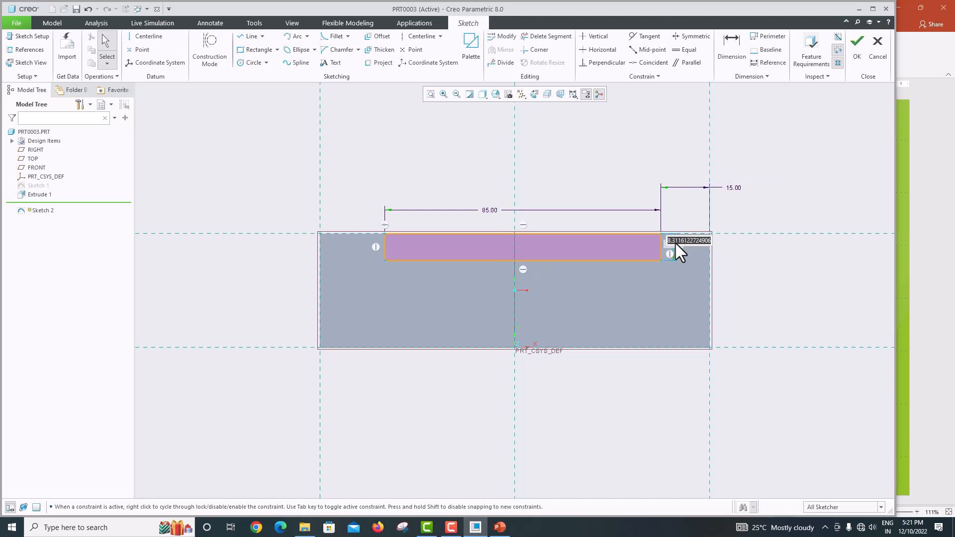
text(10)
key(Return)
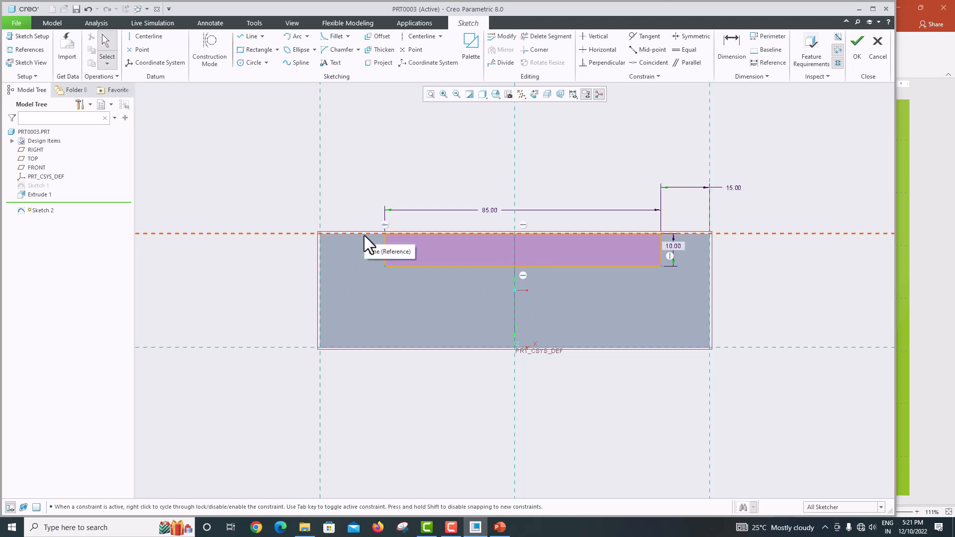
- Set the rectangle's width to 90 mm
click(485, 210)
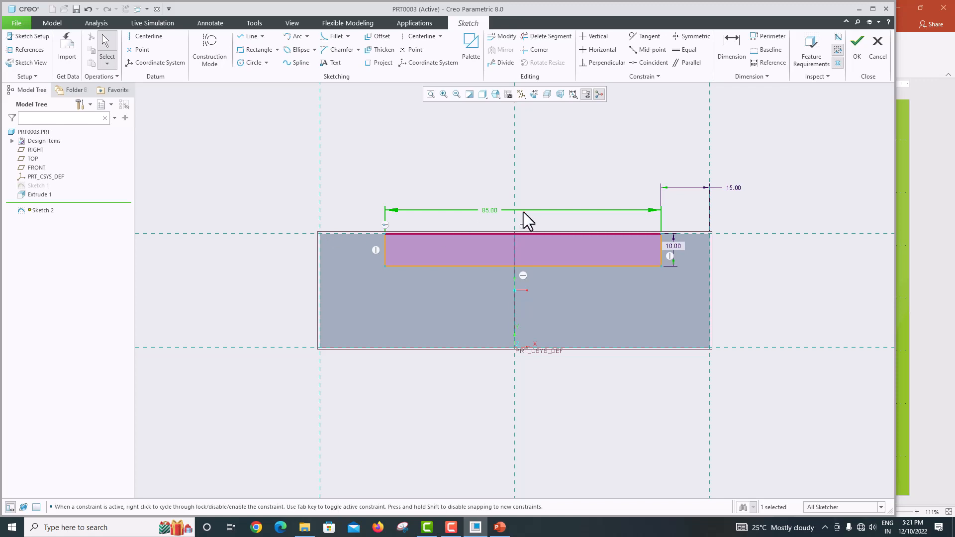
click(491, 210)
text(9)
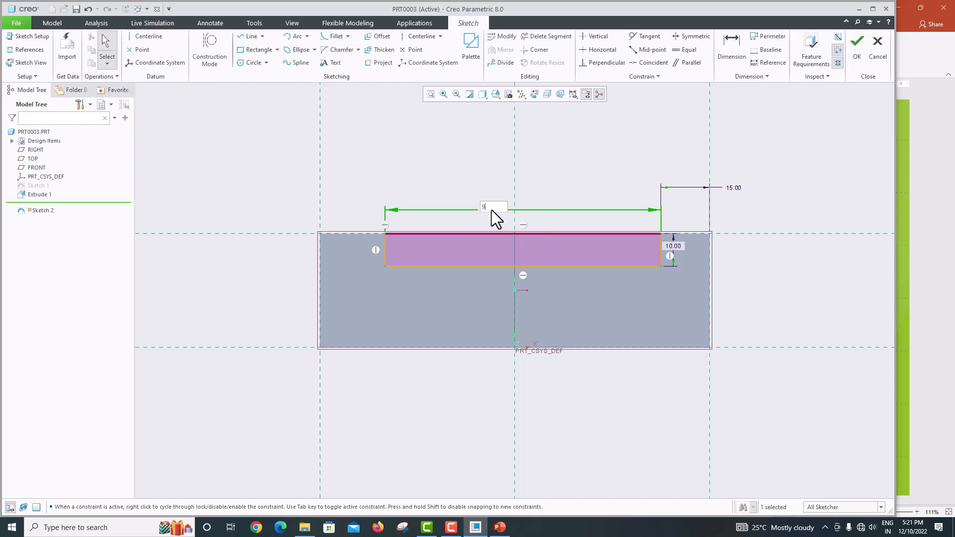
text(0)
key(Return)
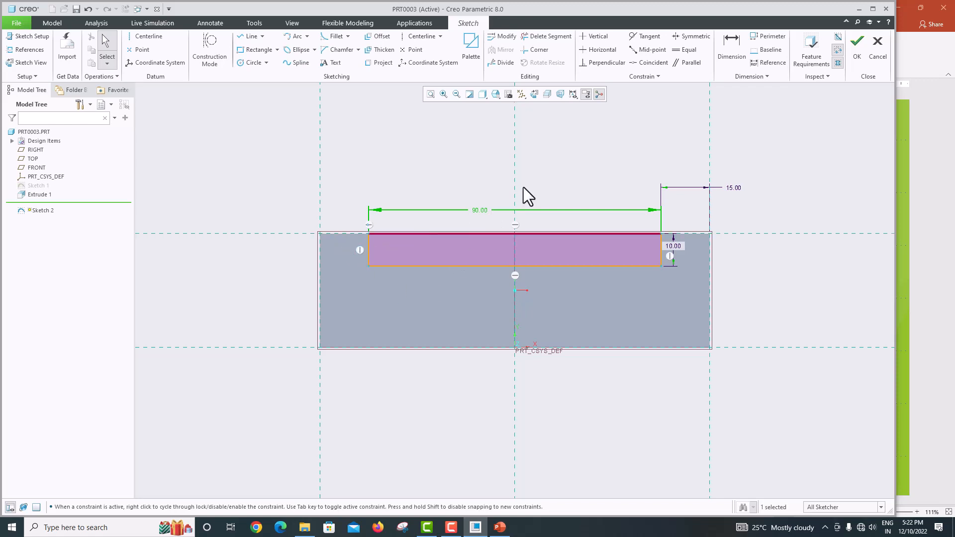
- Try to dimension the gap between the rectangle's left side and the block's left edge, and delete the conflicting dimension
click(745, 56)
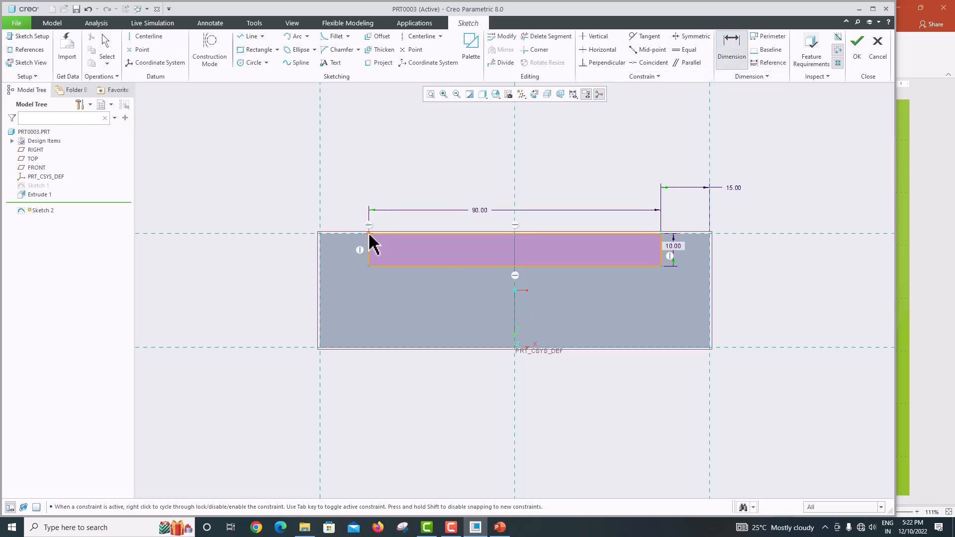
click(321, 234)
middle_click(337, 196)
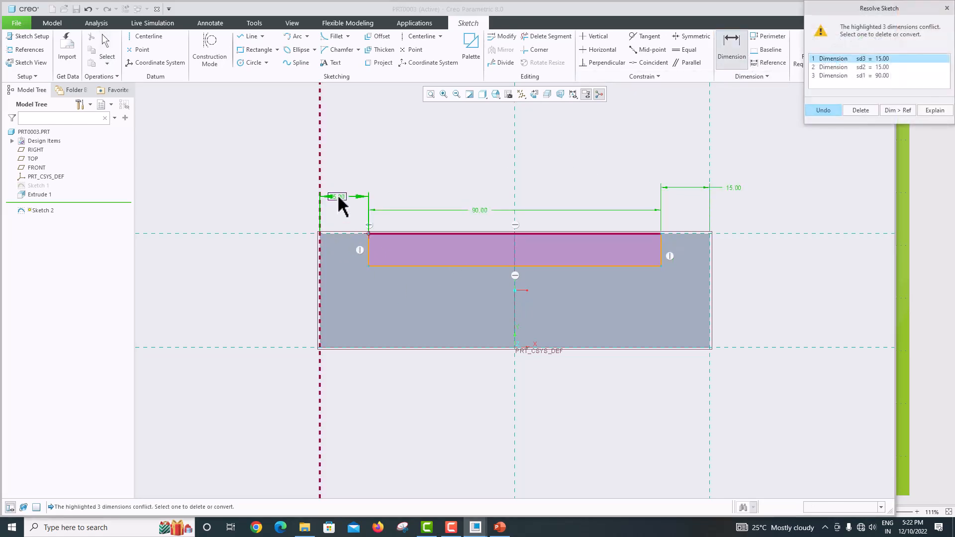
click(868, 111)
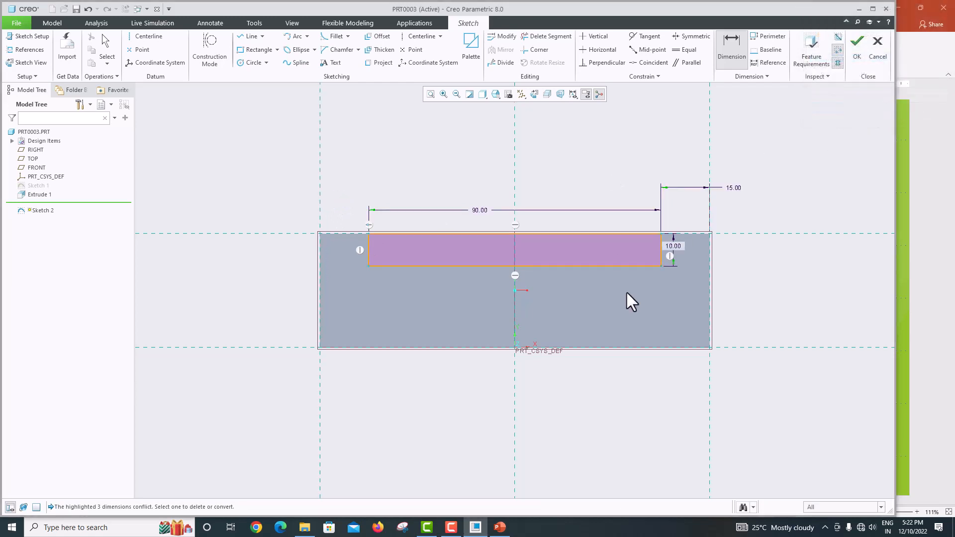
- Finish the sketch and extrude it into the block with Remove Material, using the To Next depth option
click(857, 44)
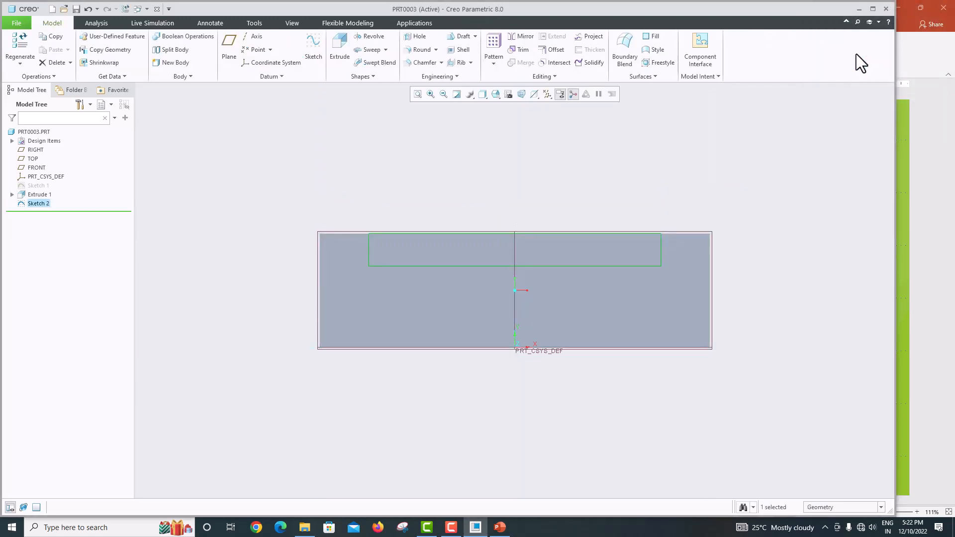
click(342, 55)
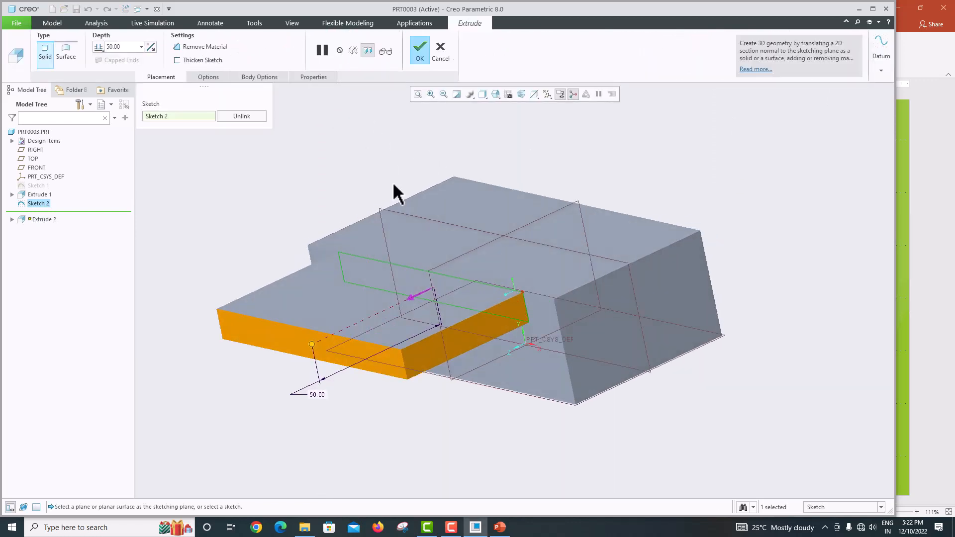
click(416, 293)
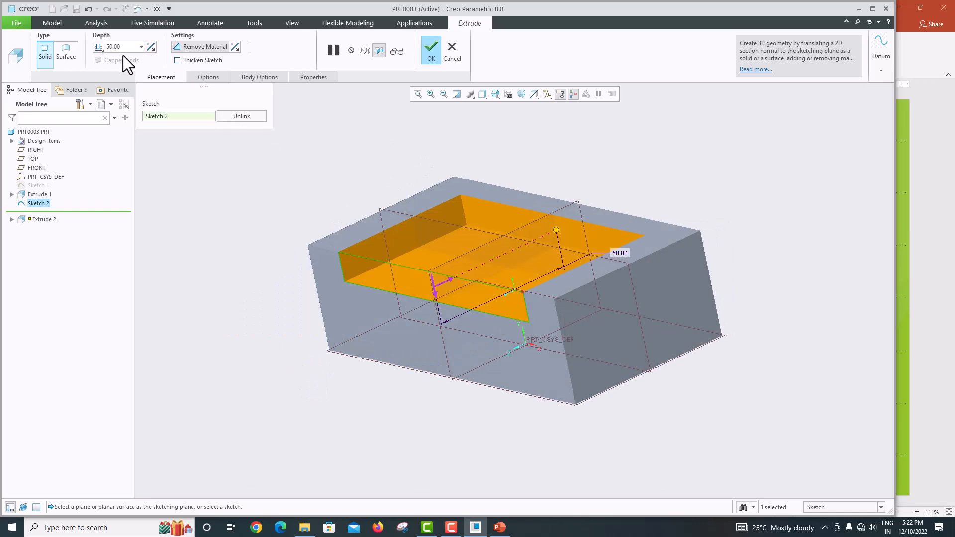
click(102, 50)
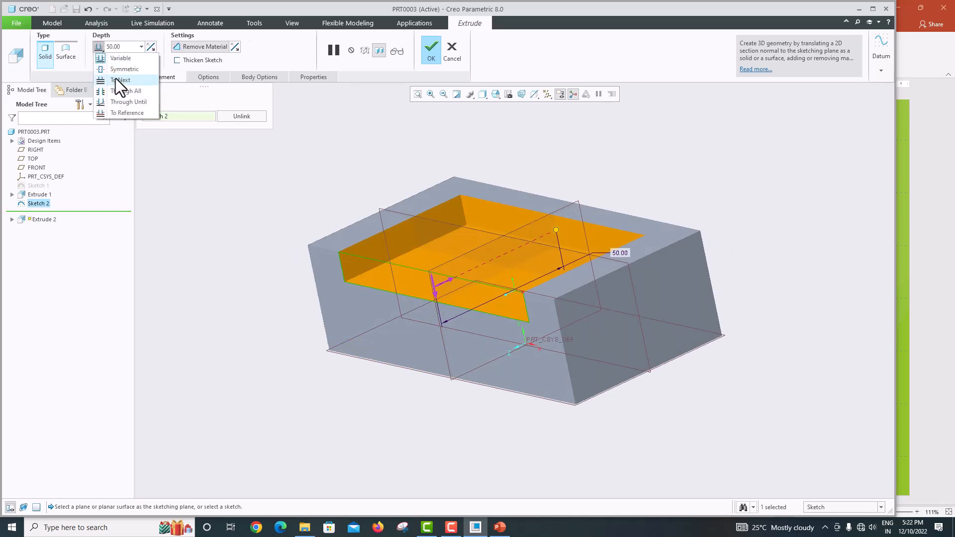
click(115, 79)
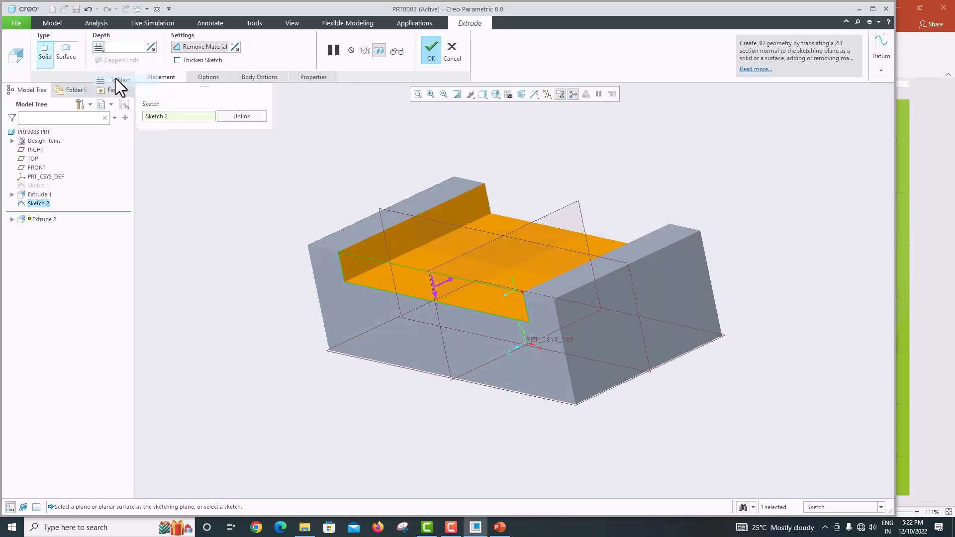
click(431, 48)
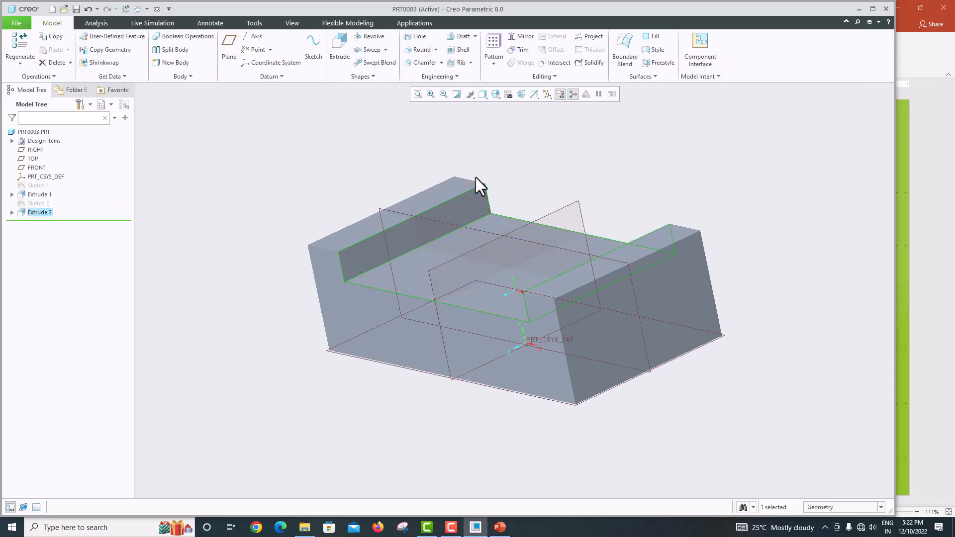
- Check the dimensioned drawing in PowerPoint, and start a sketch on the block's right end face in Creo, viewed square to the sketch plane
middle_drag(476, 187, 498, 176)
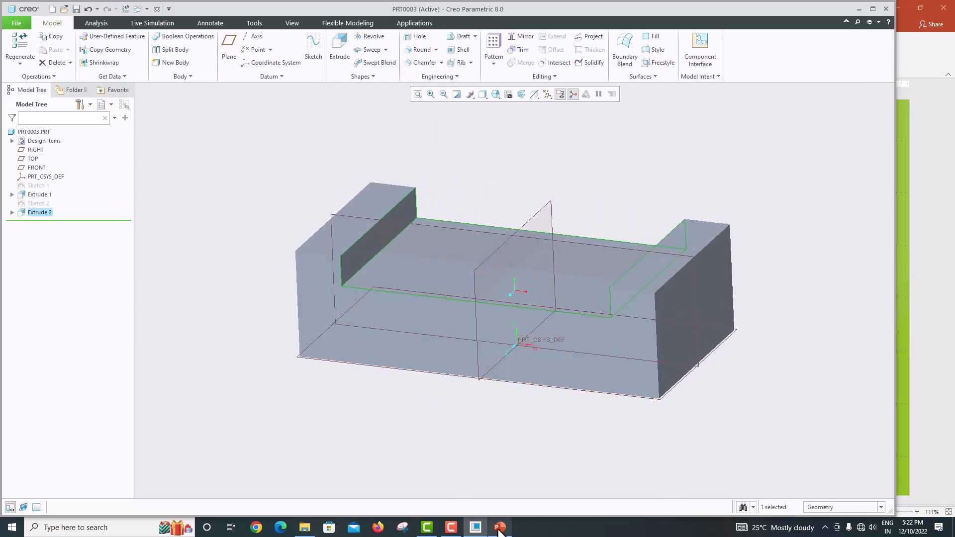
click(500, 527)
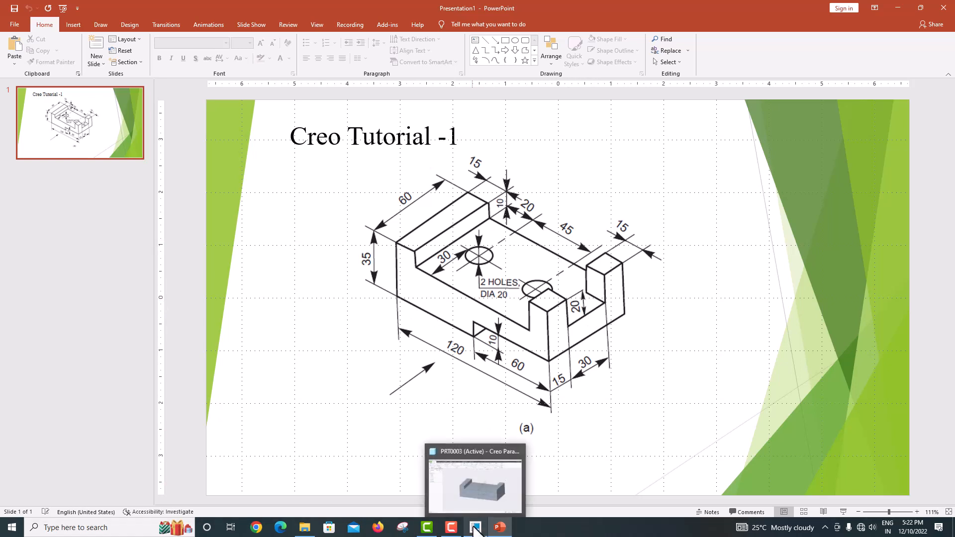
click(475, 528)
click(682, 294)
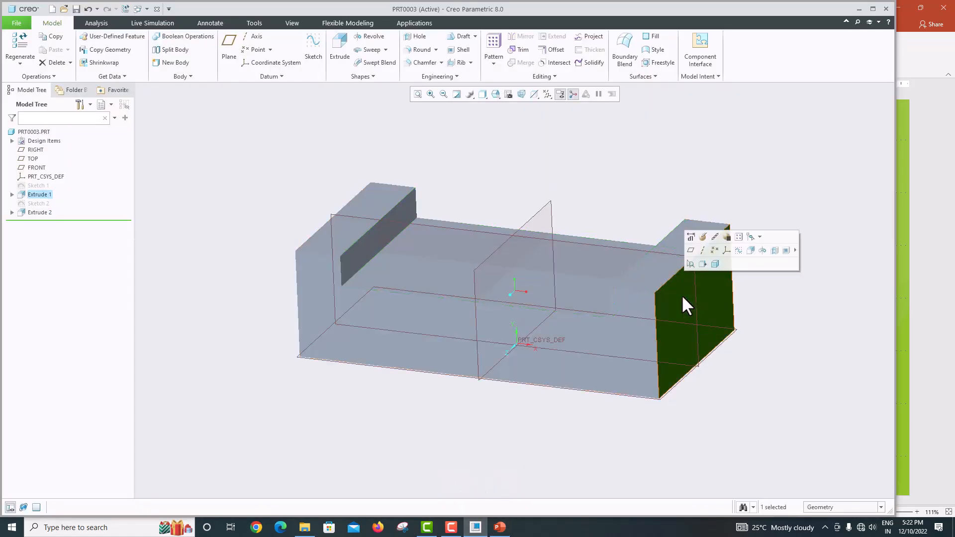
click(312, 48)
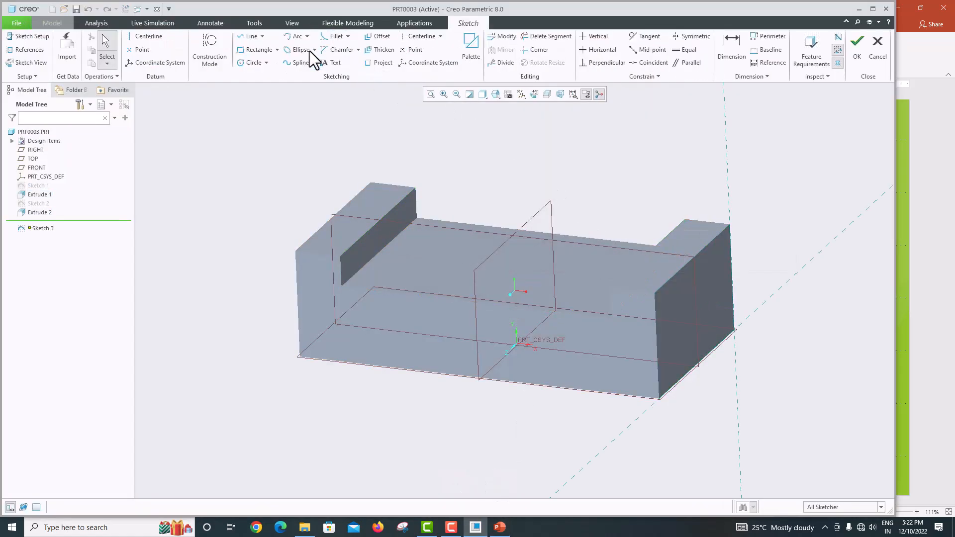
click(521, 94)
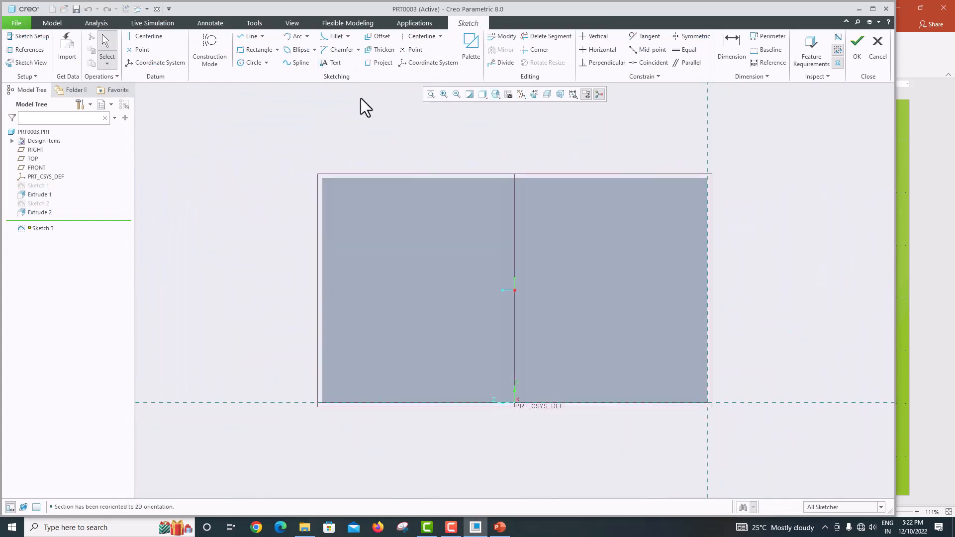
- Add the end face's upper edge, left edge and the recess floor as sketch references
click(31, 50)
click(426, 178)
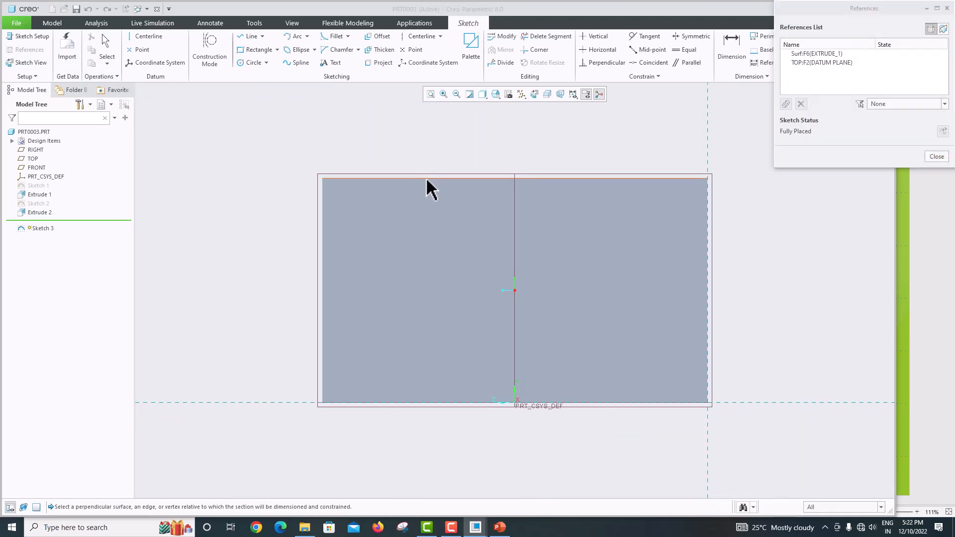
click(323, 240)
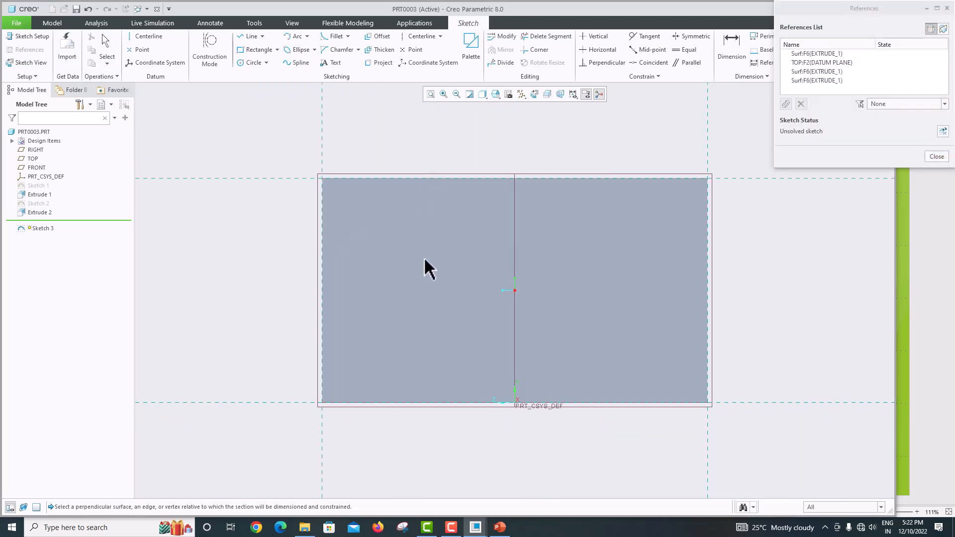
click(445, 242)
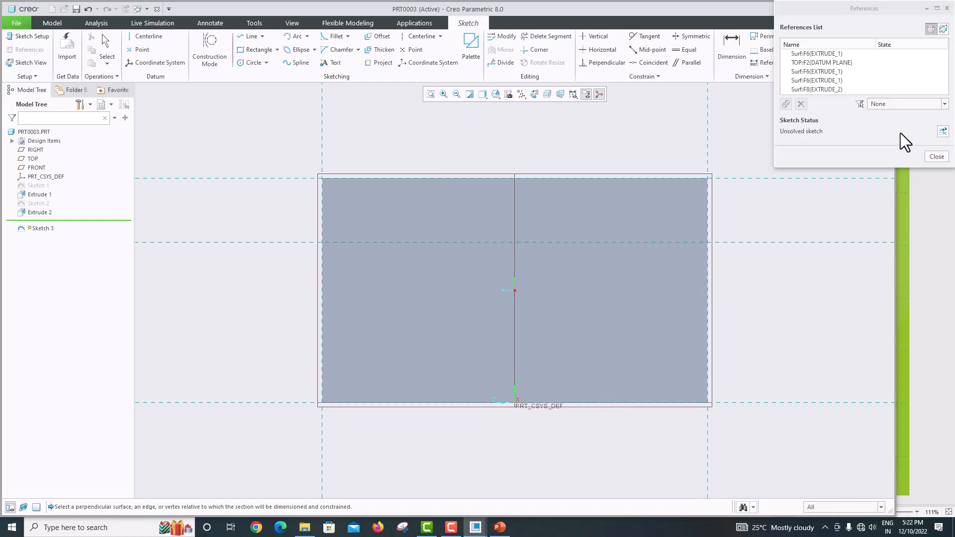
click(936, 156)
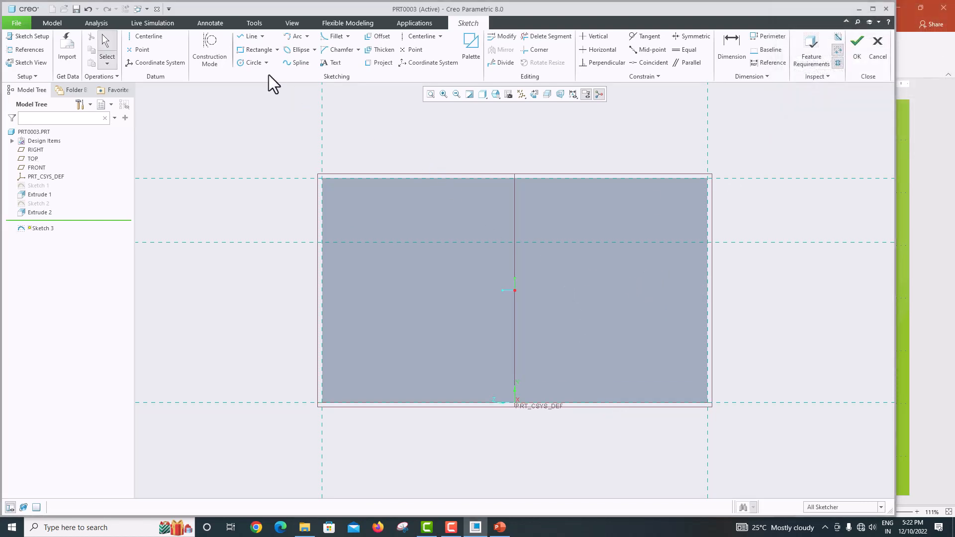
click(255, 50)
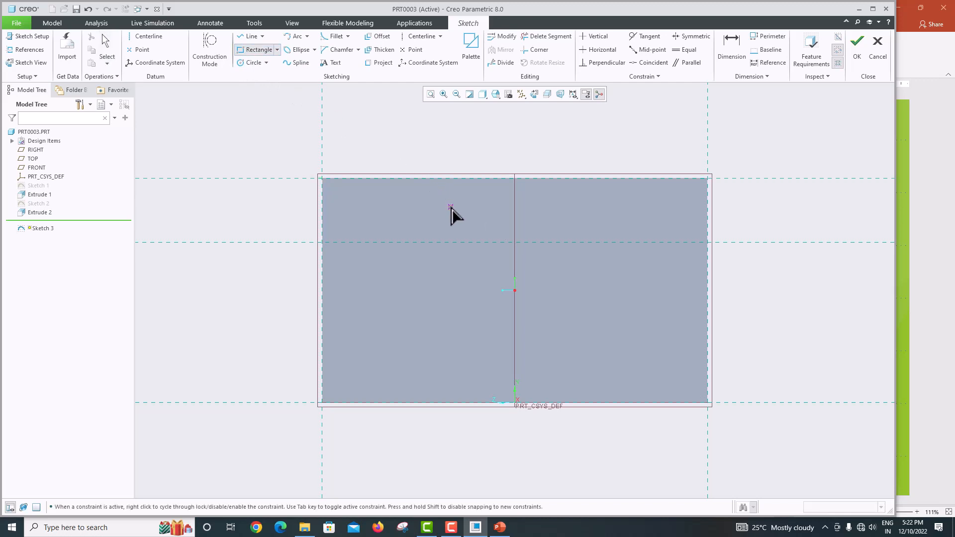
click(422, 179)
click(590, 261)
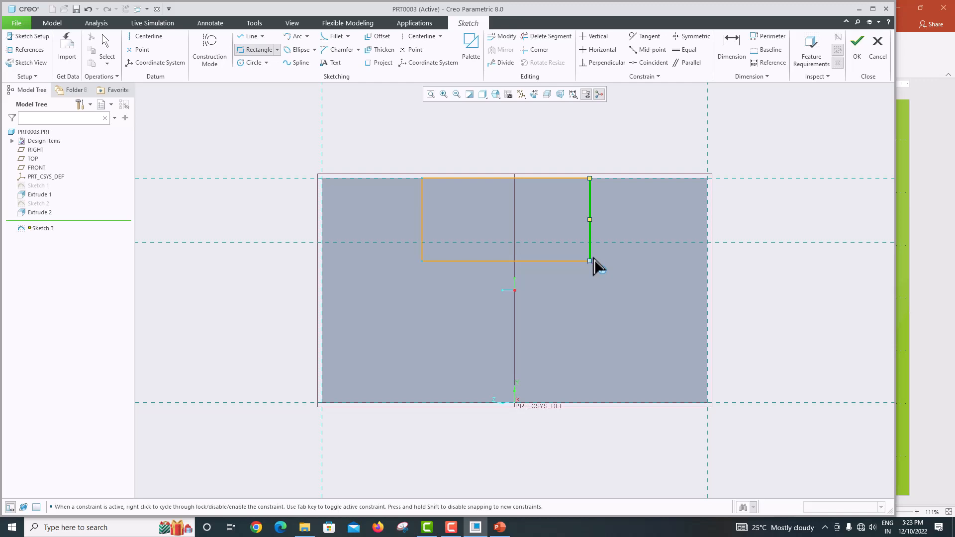
middle_click(594, 258)
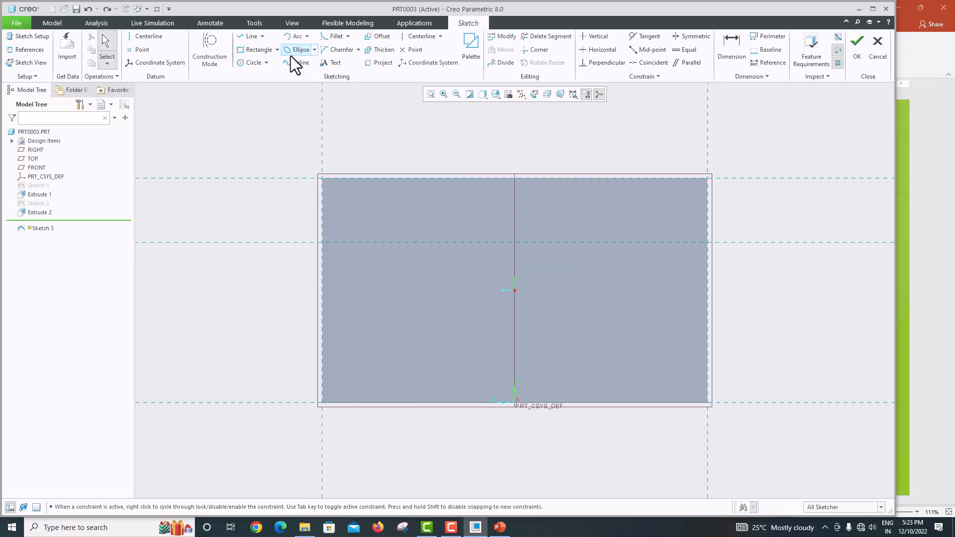
- Sketch a rectangle about 27 mm wide on the end face, from its upper edge down to the recess floor reference
click(257, 50)
click(422, 178)
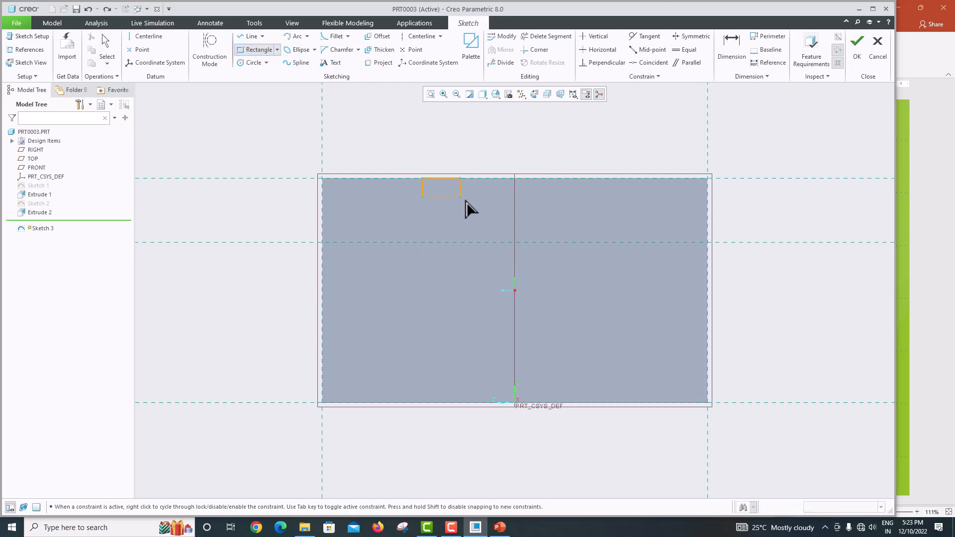
click(597, 243)
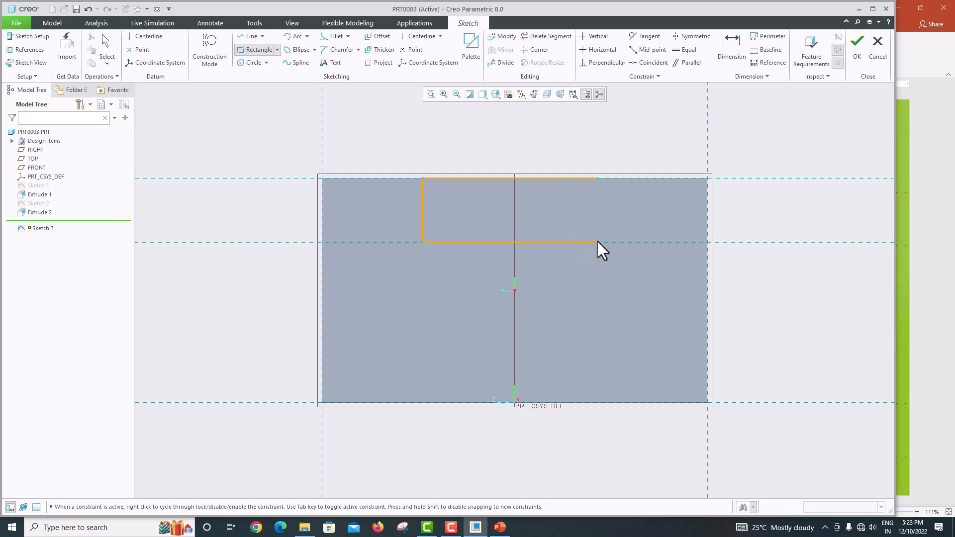
middle_click(640, 219)
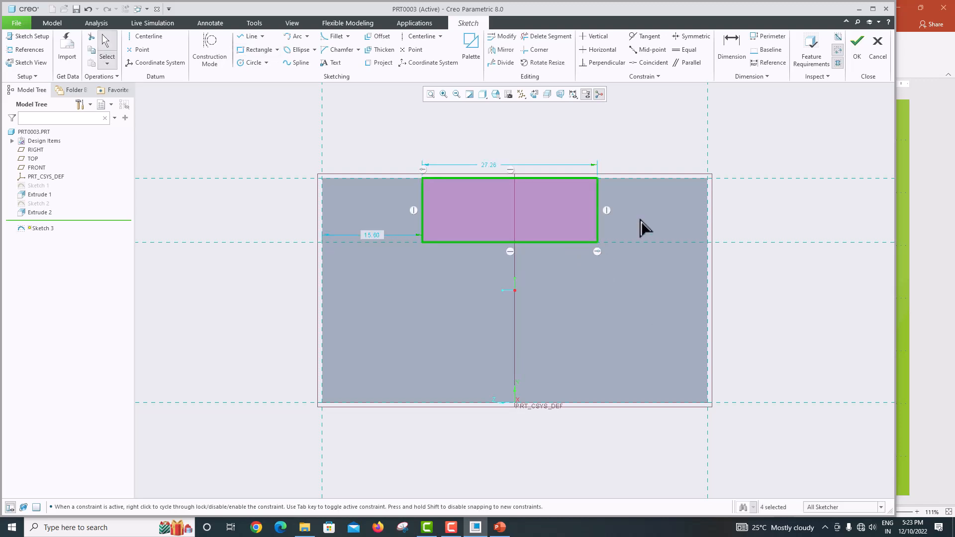
- Set the rectangle's width to 30 mm and its distance from the end face's left edge to 15 mm, following the drawing
click(490, 161)
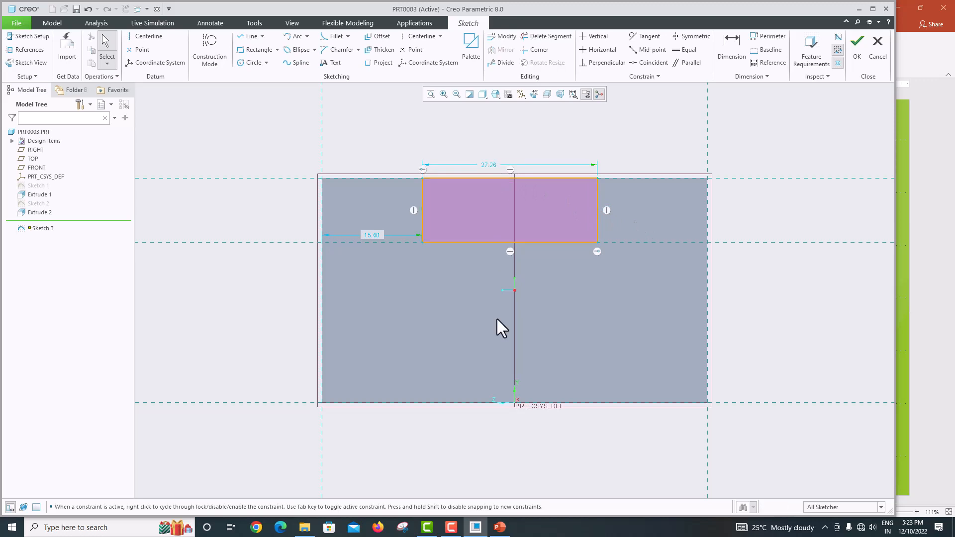
click(500, 527)
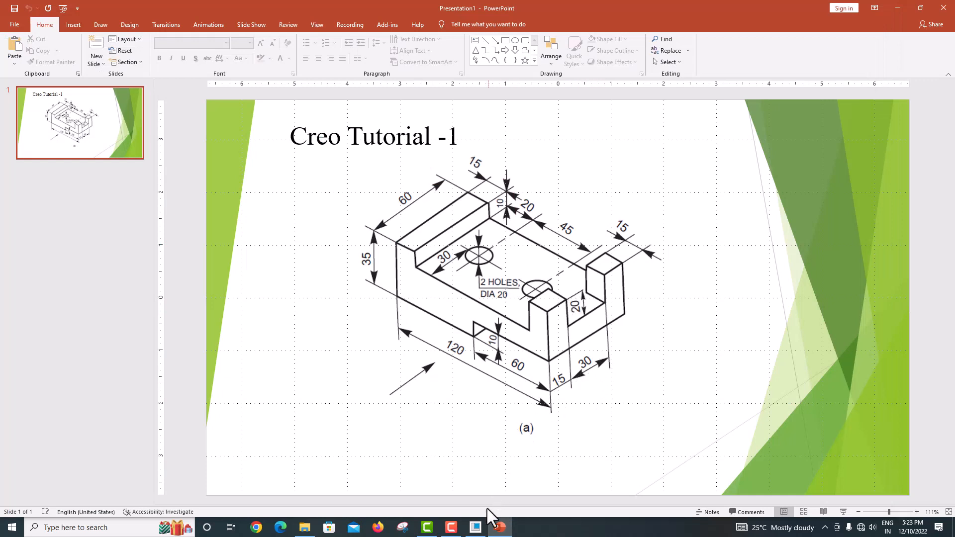
click(474, 527)
double_click(486, 166)
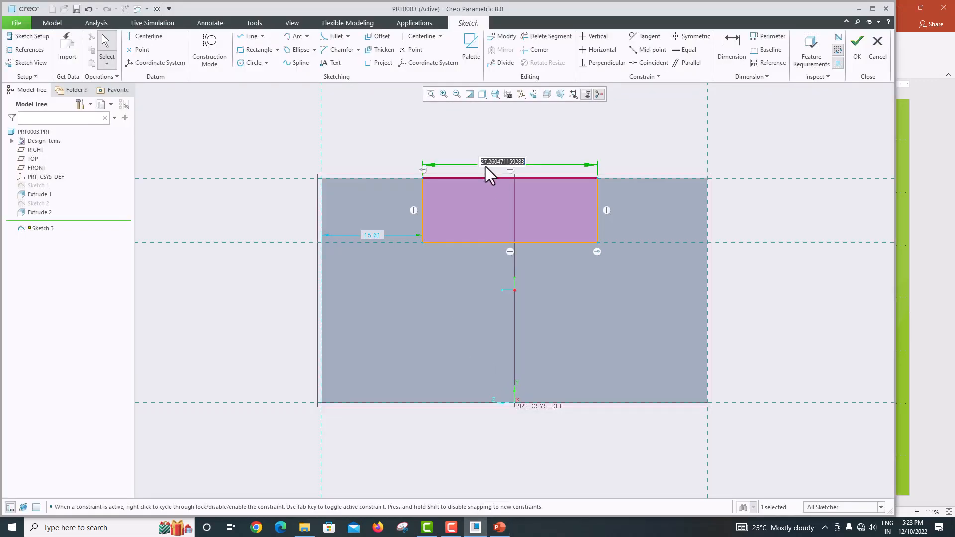
text(30)
key(Return)
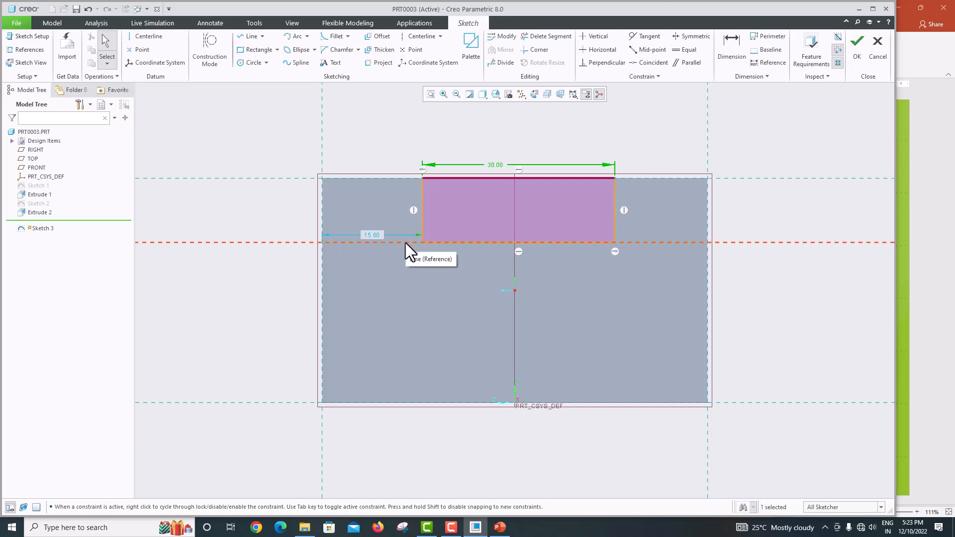
double_click(381, 234)
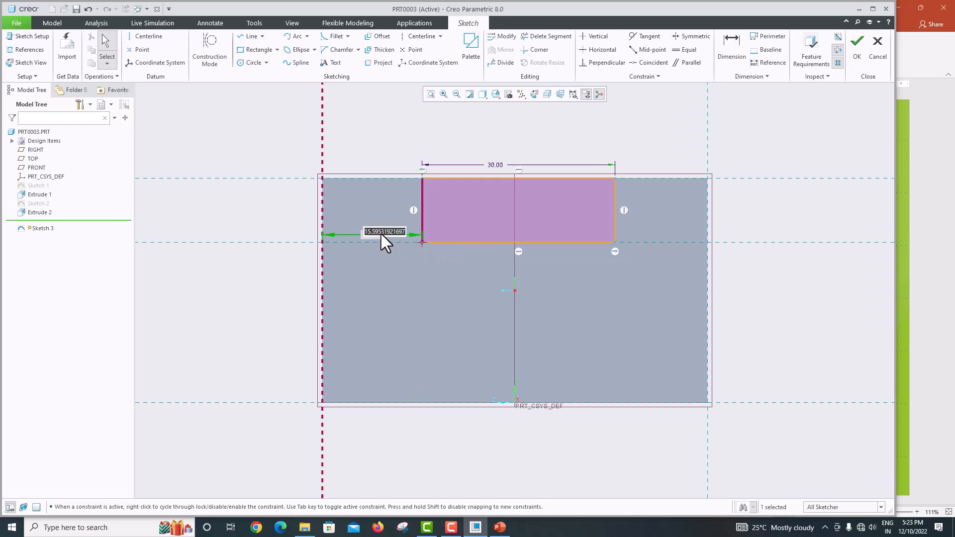
text(15)
key(Return)
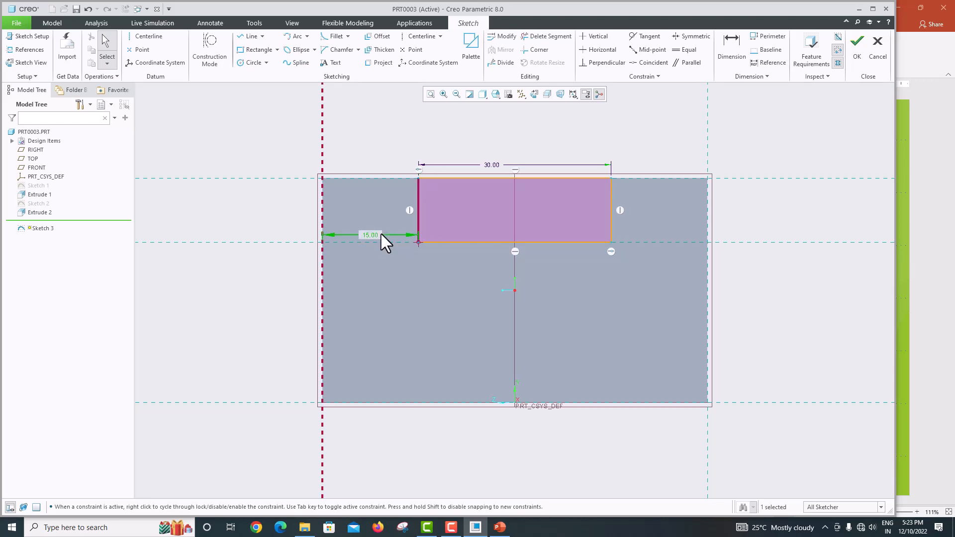
- Finish the sketch and extrude it 20 mm into the block's raised end with Remove Material
click(859, 50)
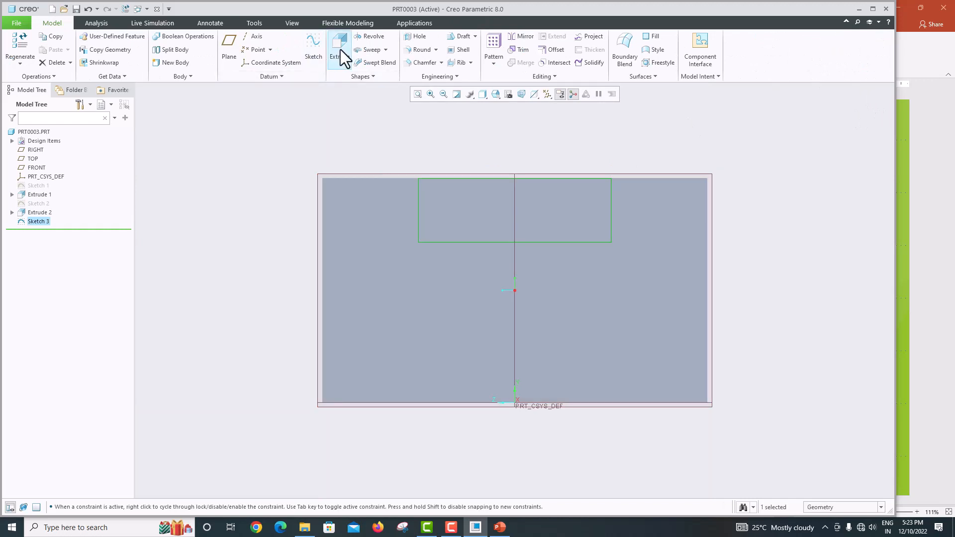
click(340, 50)
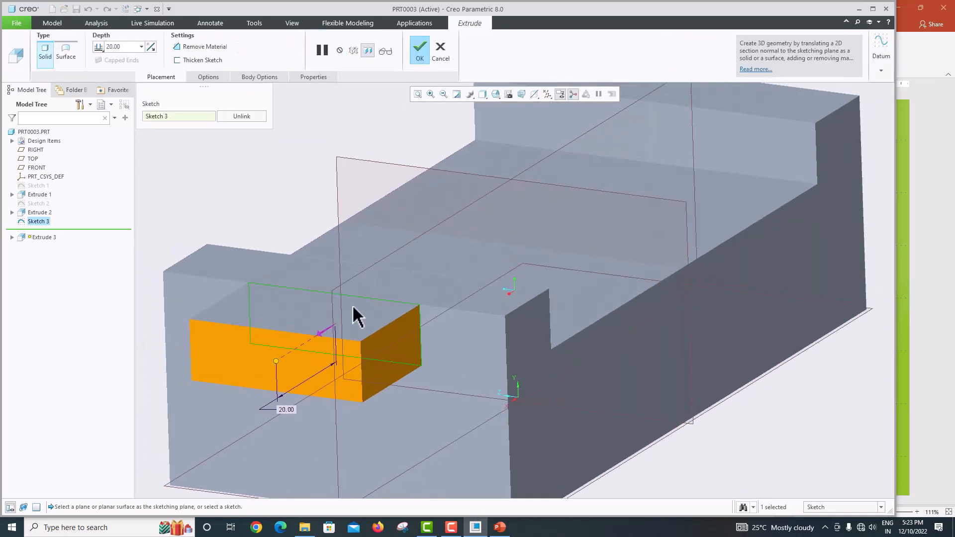
click(330, 333)
middle_drag(330, 335, 392, 277)
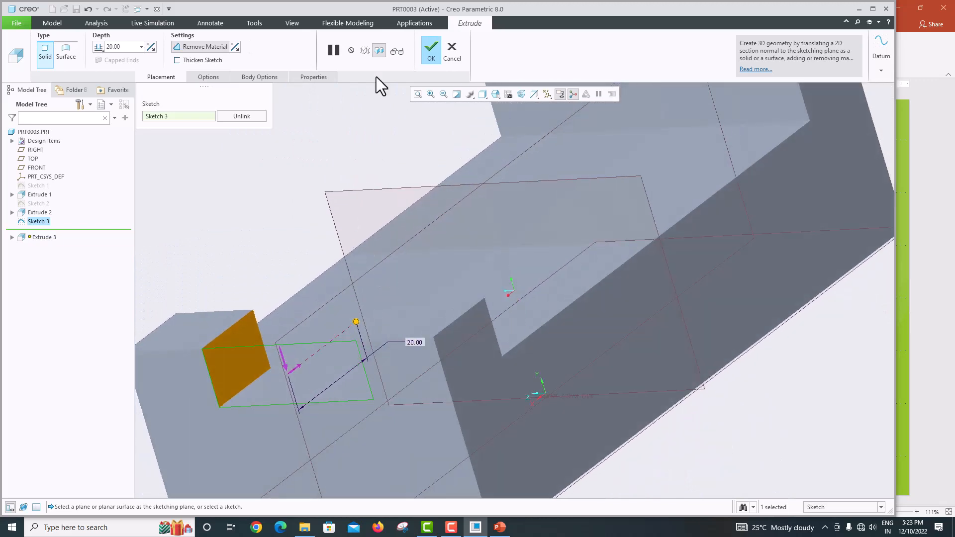
click(432, 55)
scroll(424, 230, down, 5)
middle_drag(428, 230, 498, 237)
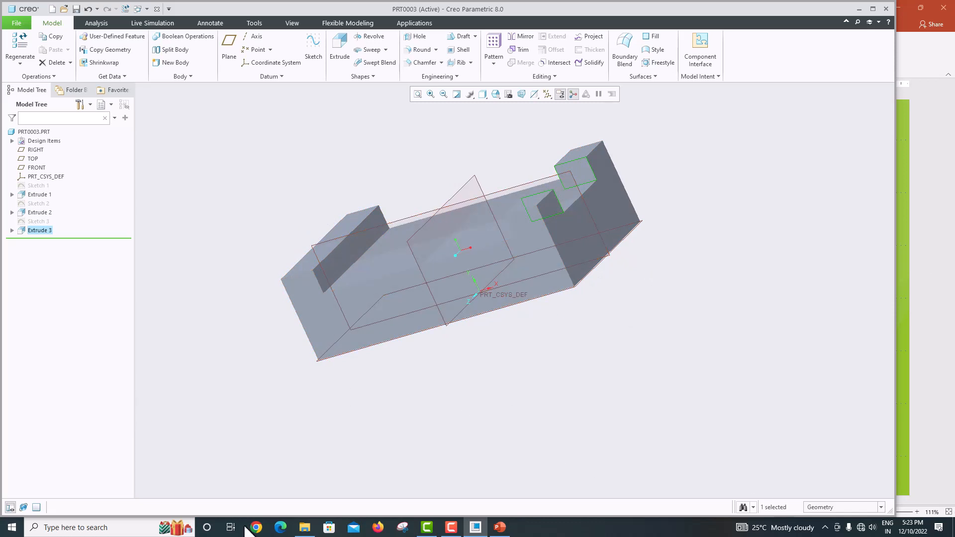
- Check the bottom notch in the PowerPoint drawing, and start a sketch on the block's front face in Creo, viewed square to the sketch plane
click(496, 528)
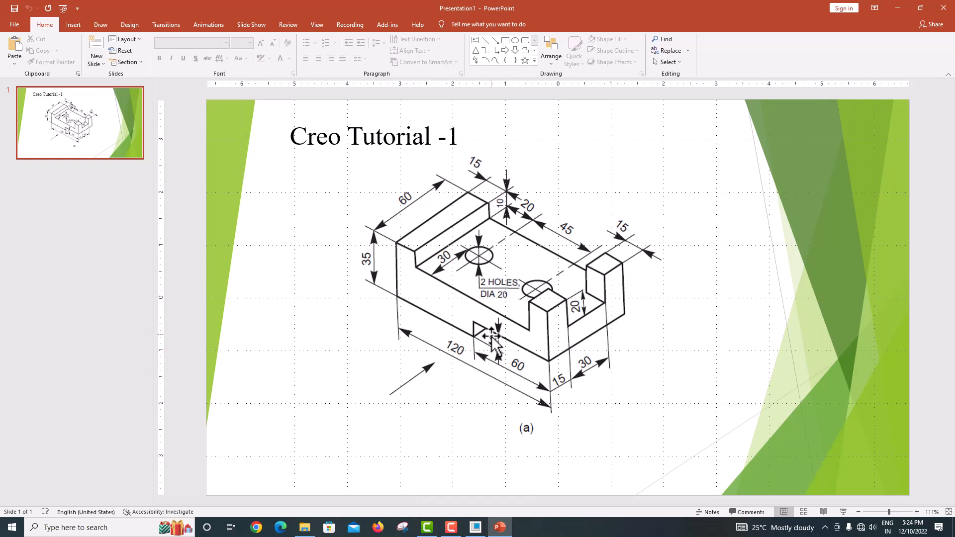
click(476, 528)
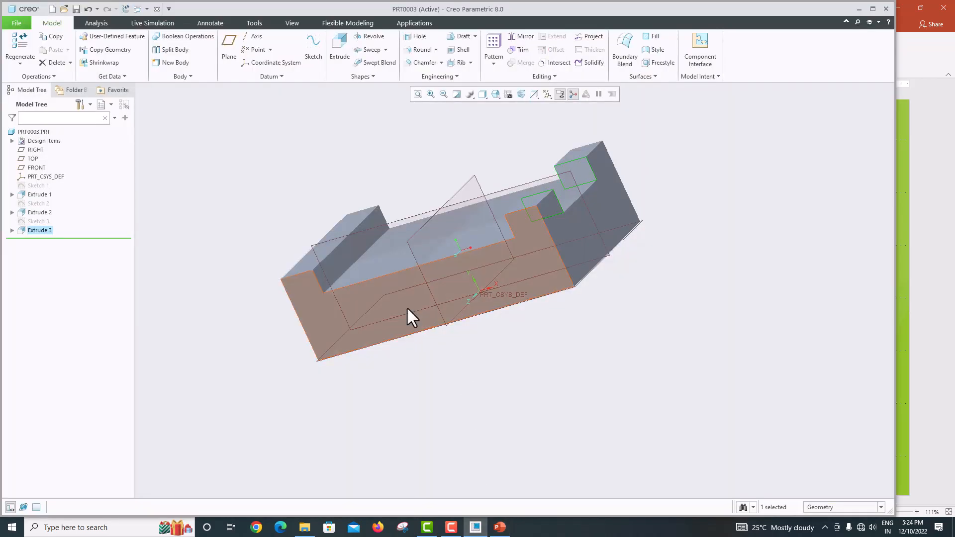
click(453, 273)
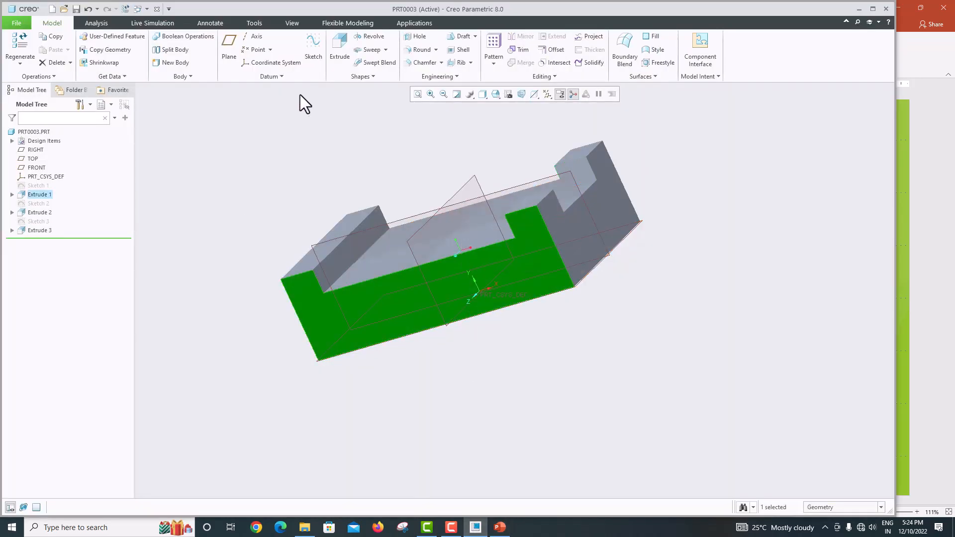
click(323, 50)
click(533, 94)
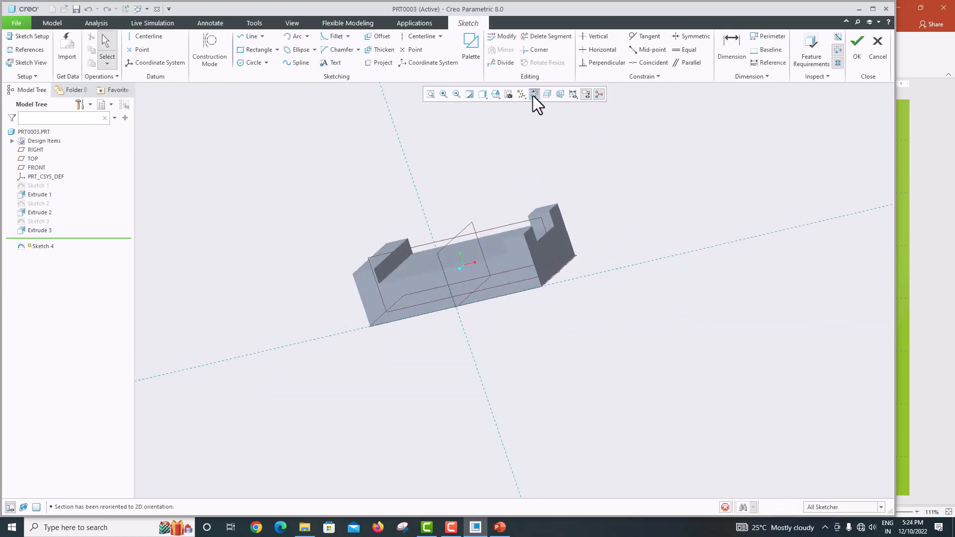
- Add the block's right edge, the recess floor and both recess side walls as sketch references
click(30, 49)
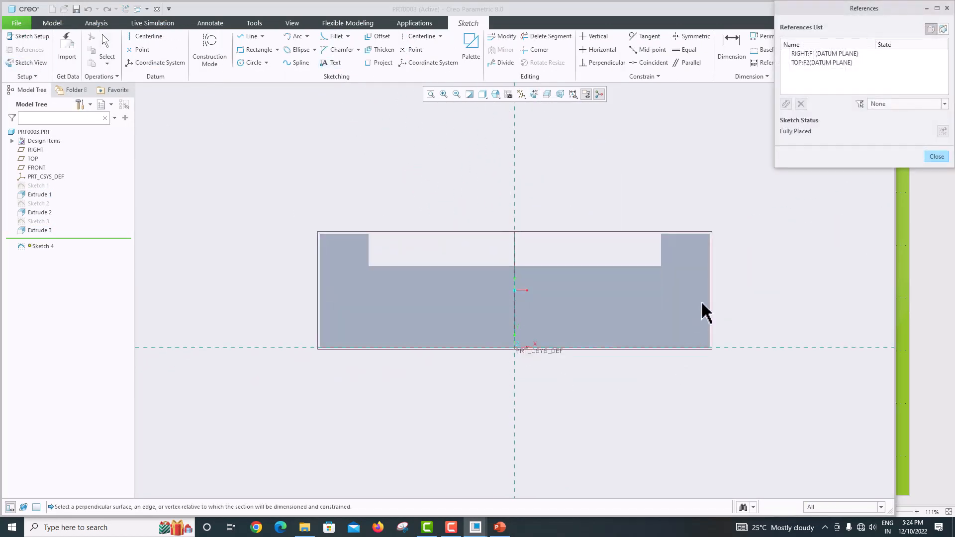
click(709, 331)
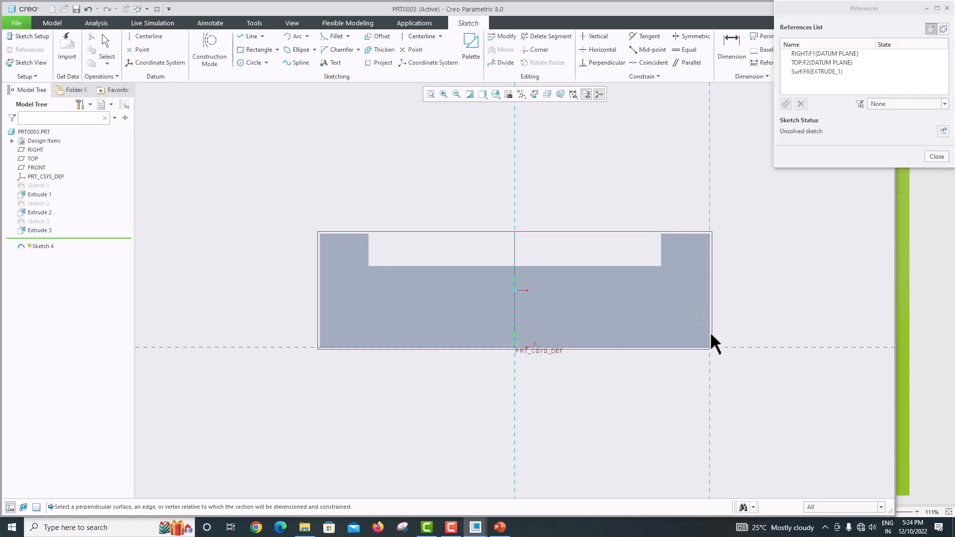
click(662, 259)
click(632, 266)
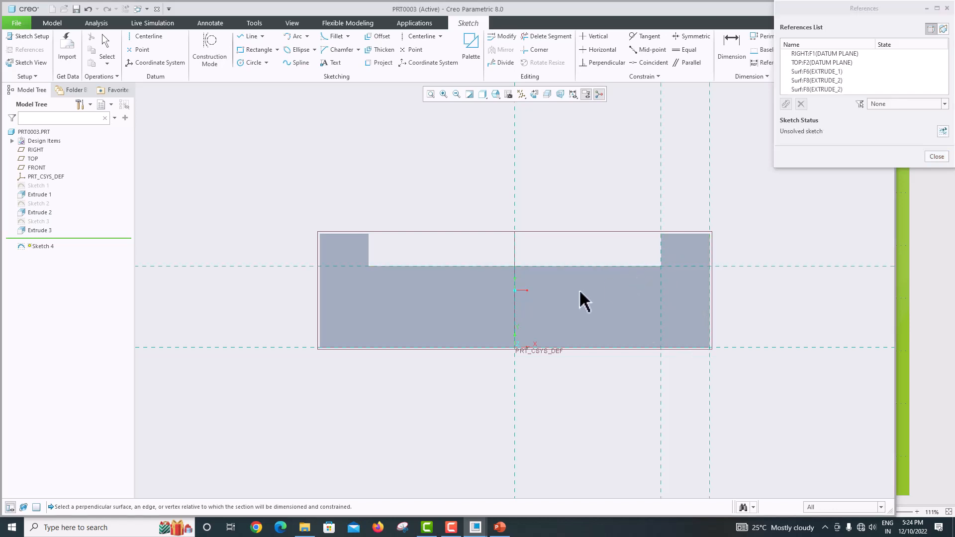
click(431, 347)
click(367, 257)
click(936, 157)
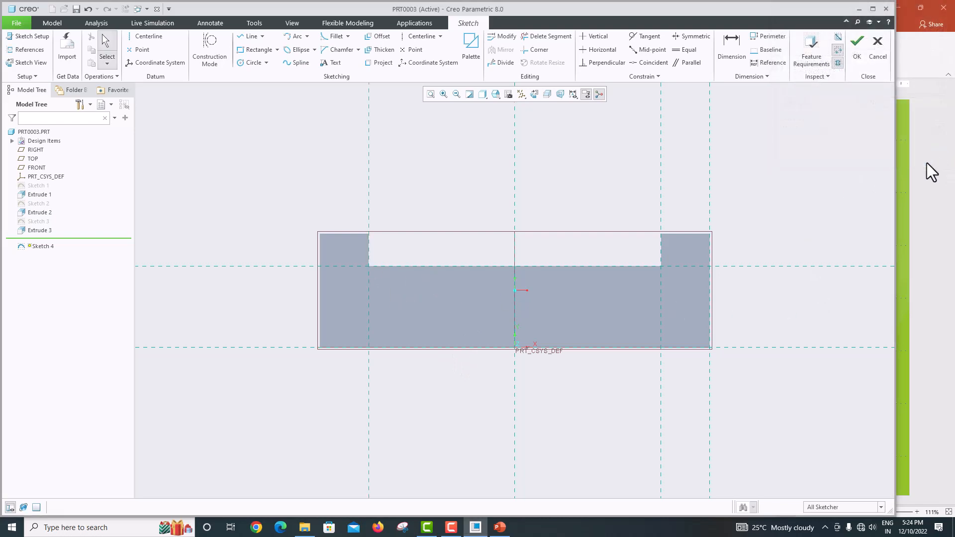
- Sketch a rectangle about 67 mm by 9 mm on the block's bottom edge, ending at its right edge
click(252, 50)
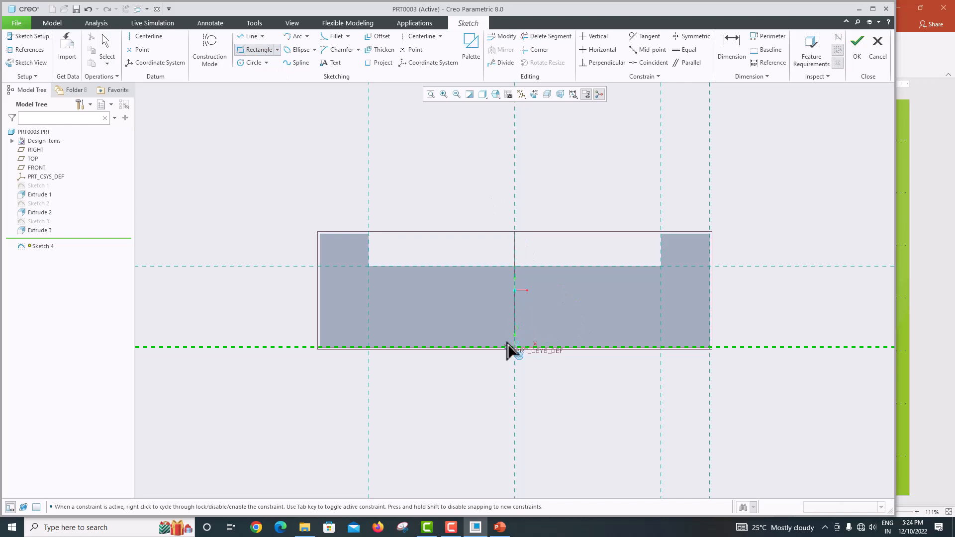
click(494, 320)
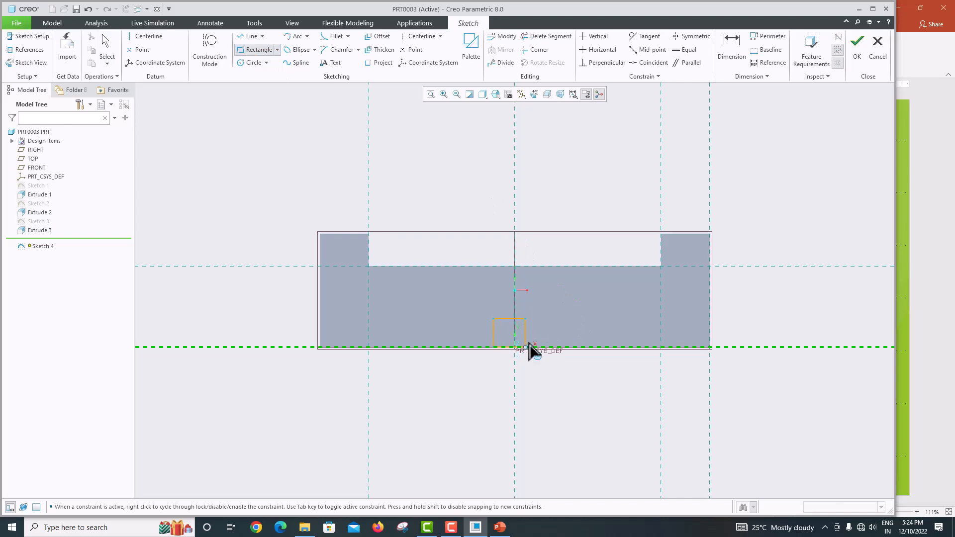
click(710, 347)
middle_click(751, 312)
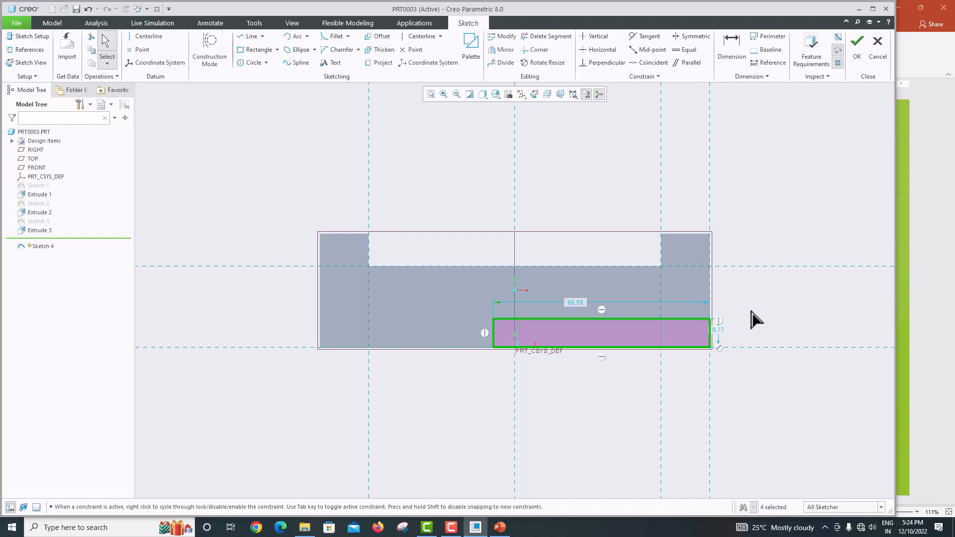
- Set the bottom notch rectangle's width to 60 mm and its height to 10 mm
double_click(576, 303)
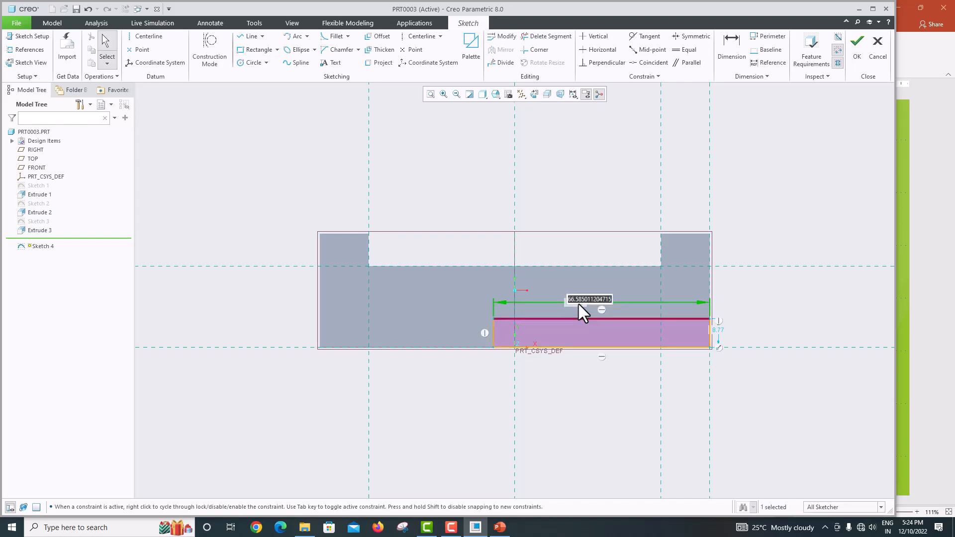
text(60)
key(Return)
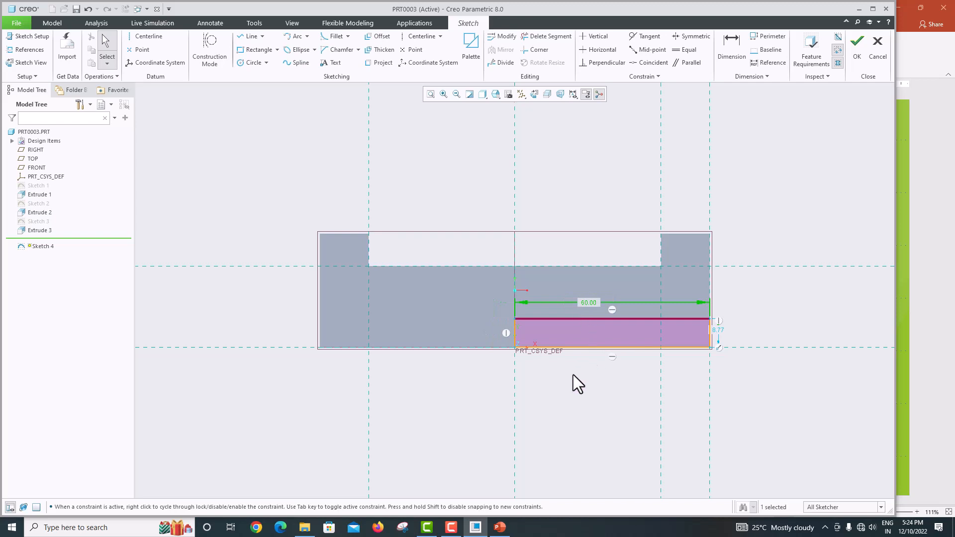
double_click(718, 329)
text(10)
key(Return)
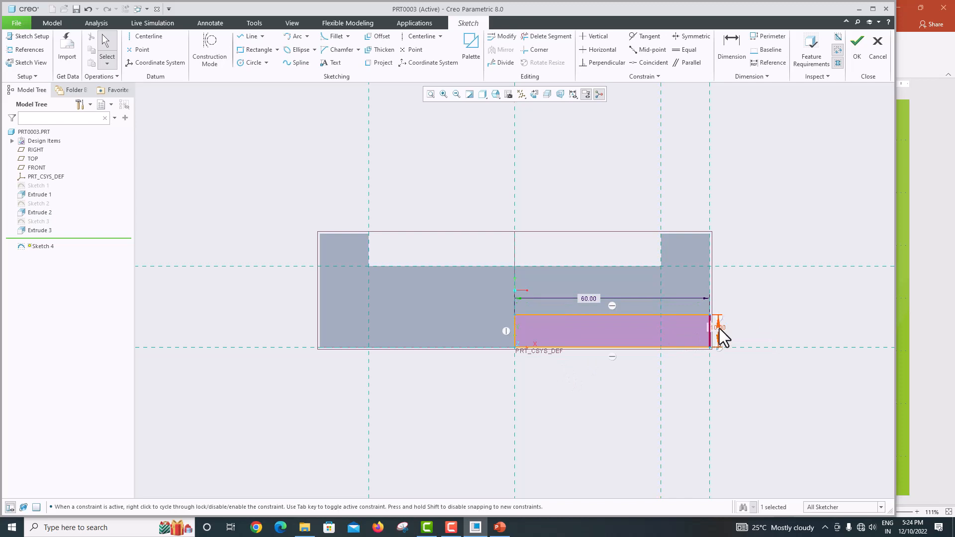
- Finish the sketch and extrude it across the block's underside with Remove Material, using the To Next depth option
click(856, 59)
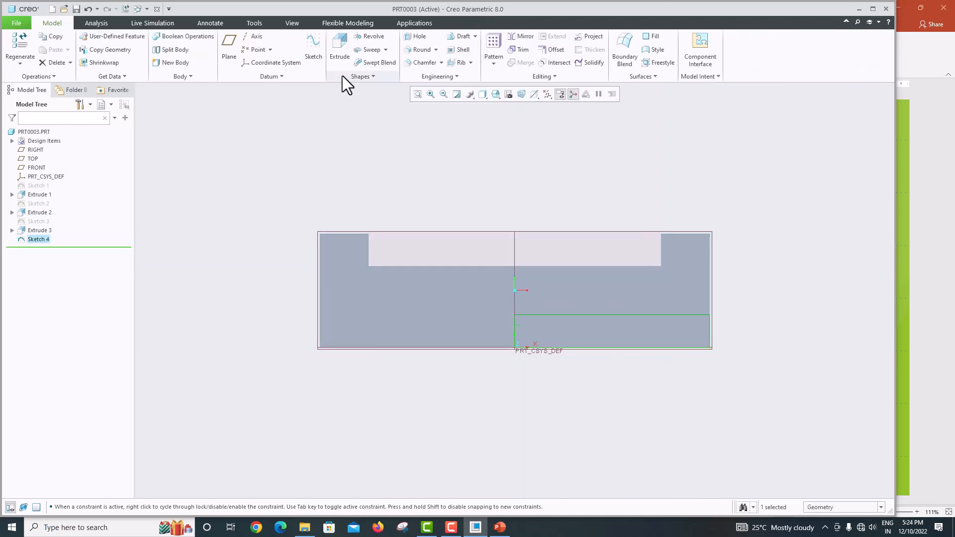
click(344, 51)
middle_drag(532, 165, 479, 191)
click(467, 371)
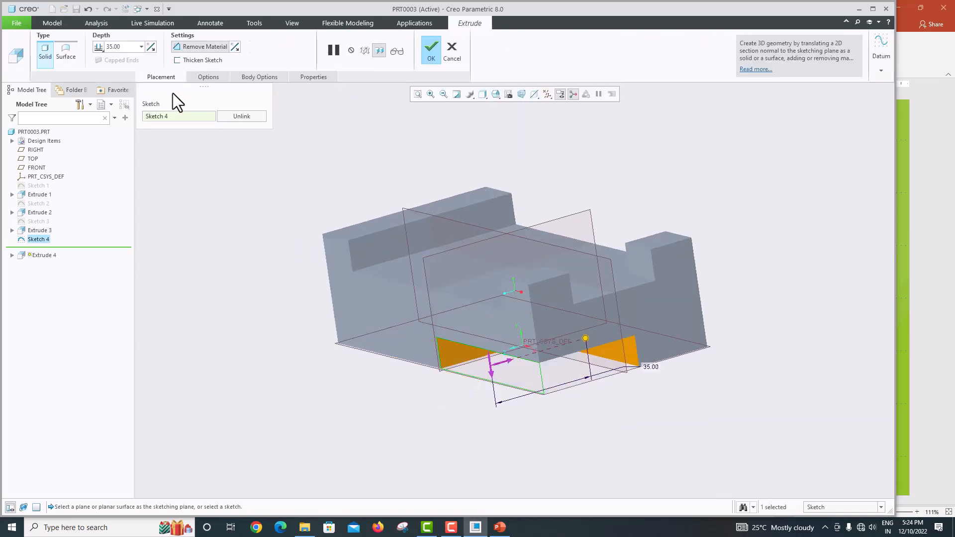
click(98, 46)
click(121, 78)
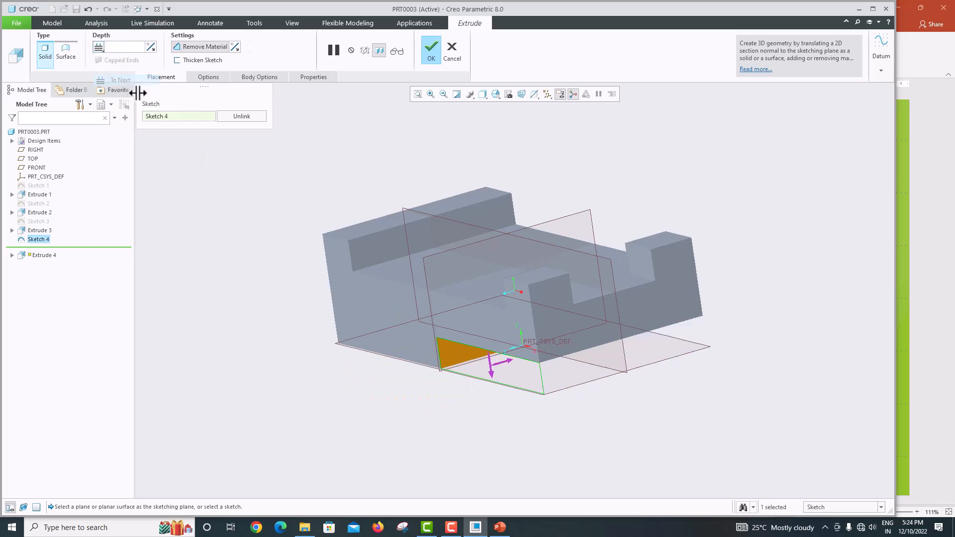
click(430, 53)
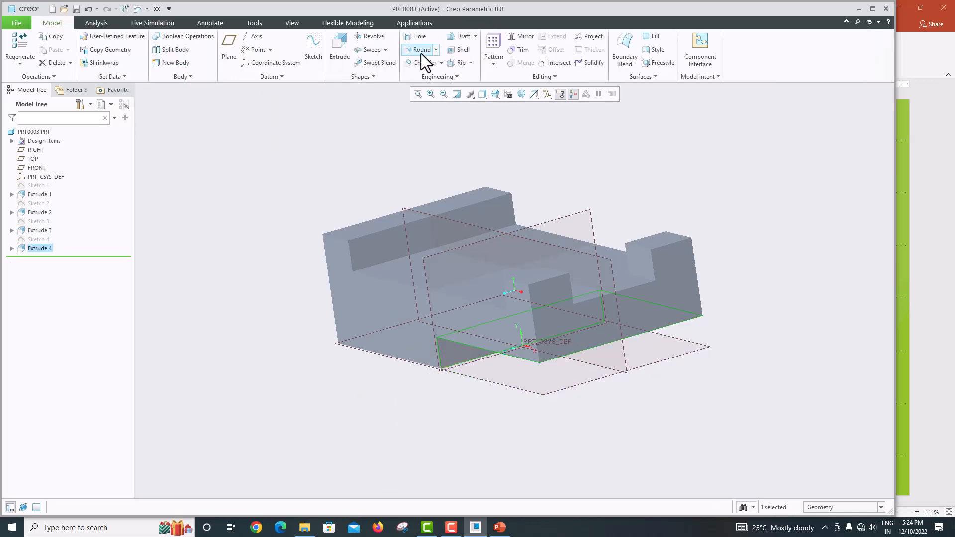
- Check the hole dimensions in the PowerPoint drawing, and start a sketch on the recess floor in Creo, viewed square to the sketch plane
middle_drag(461, 201, 486, 198)
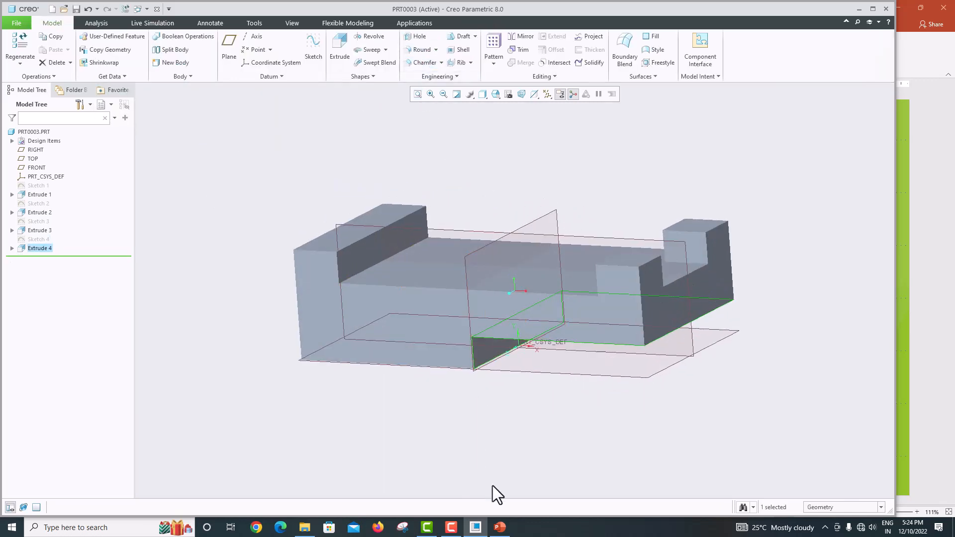
click(501, 528)
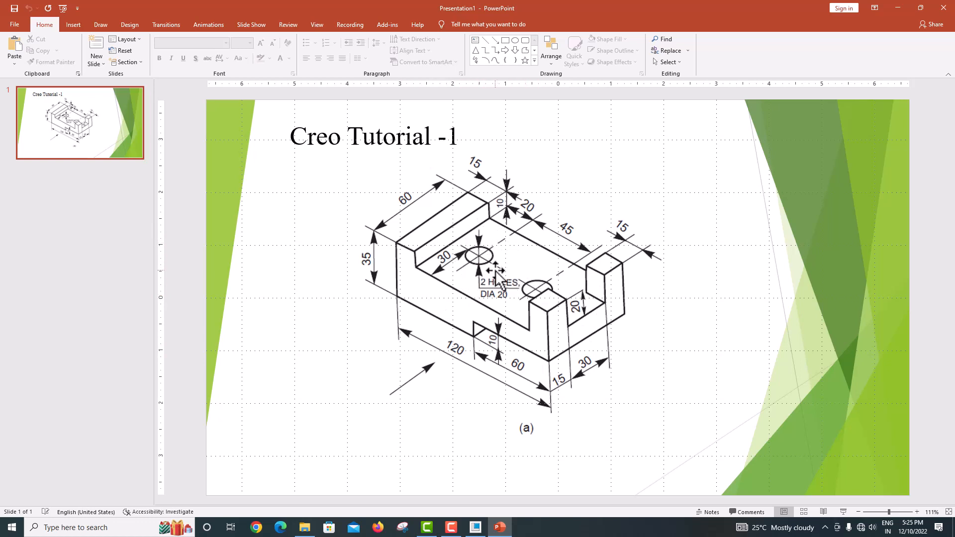
mouse_move(475, 530)
click(474, 527)
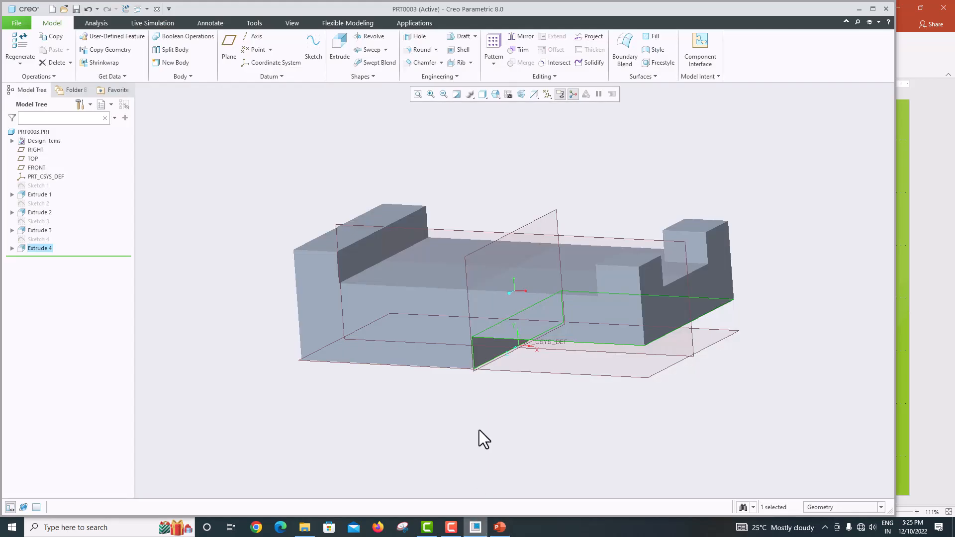
click(449, 258)
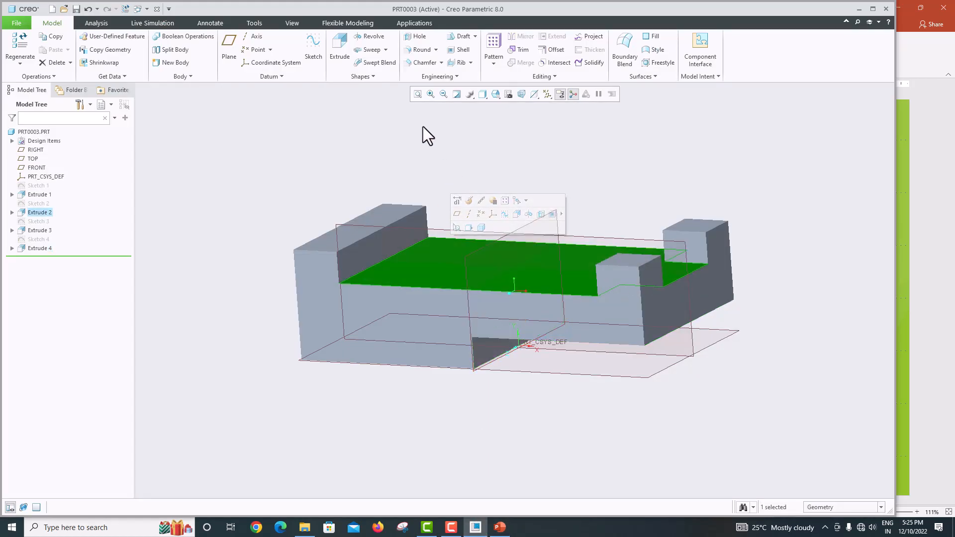
click(320, 52)
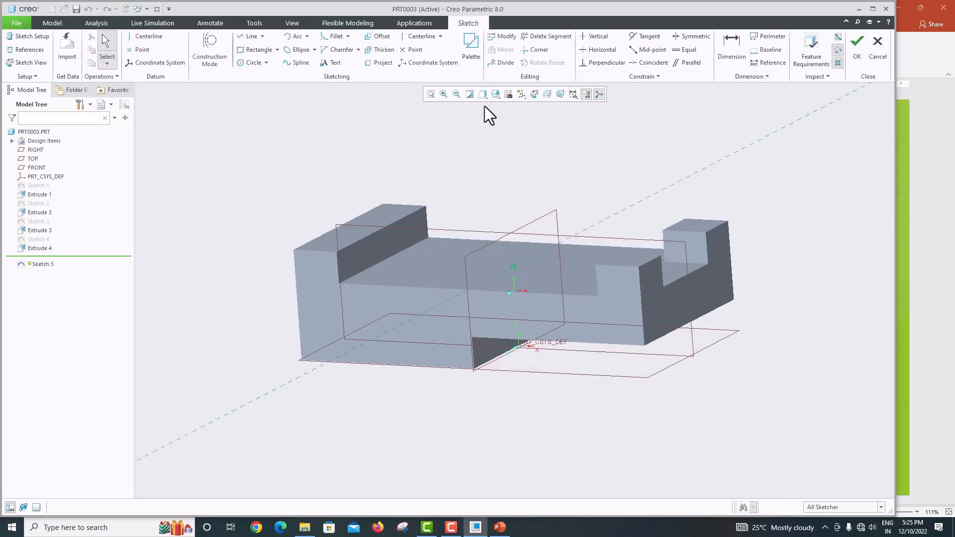
click(535, 96)
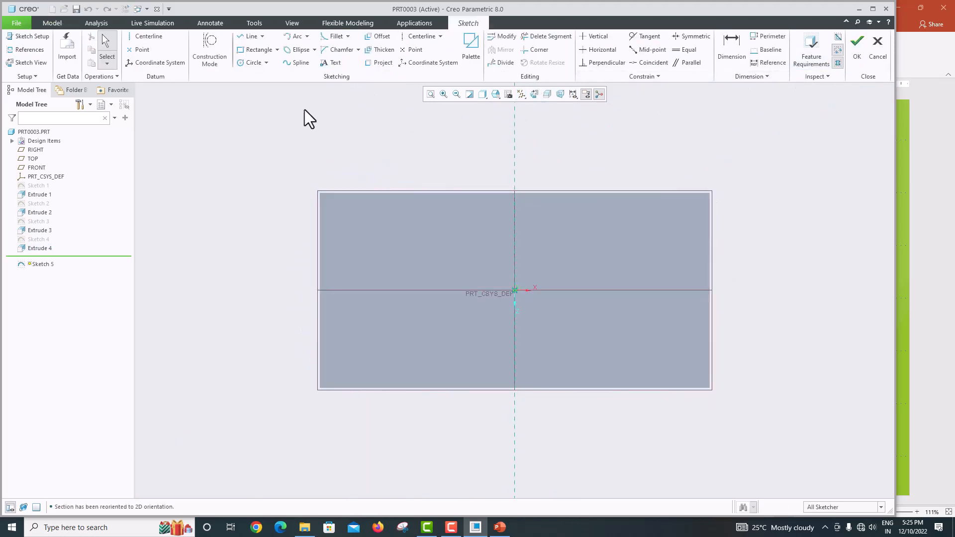
- Add the block's two long edges, both recess side walls and the lengthwise centre plane as sketch references
click(26, 48)
click(451, 191)
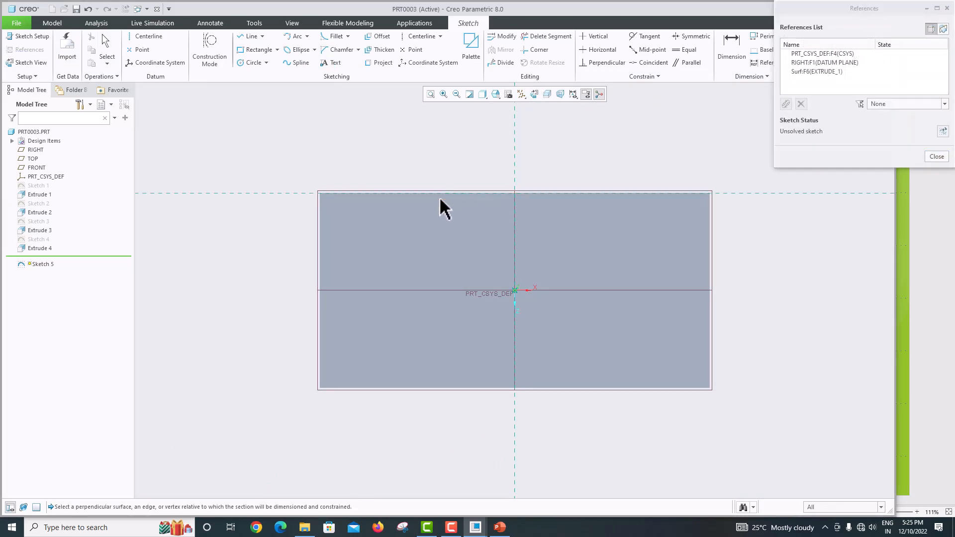
click(369, 236)
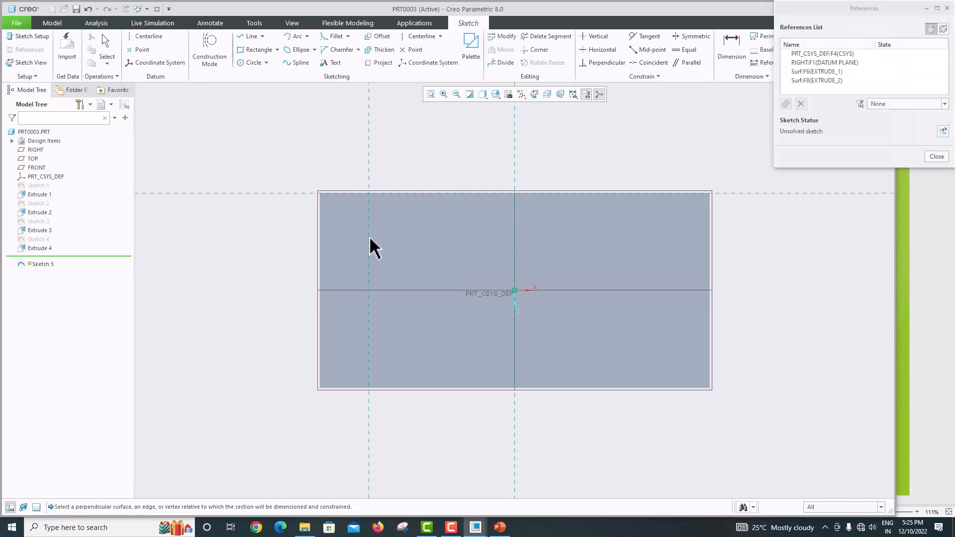
click(425, 386)
click(660, 210)
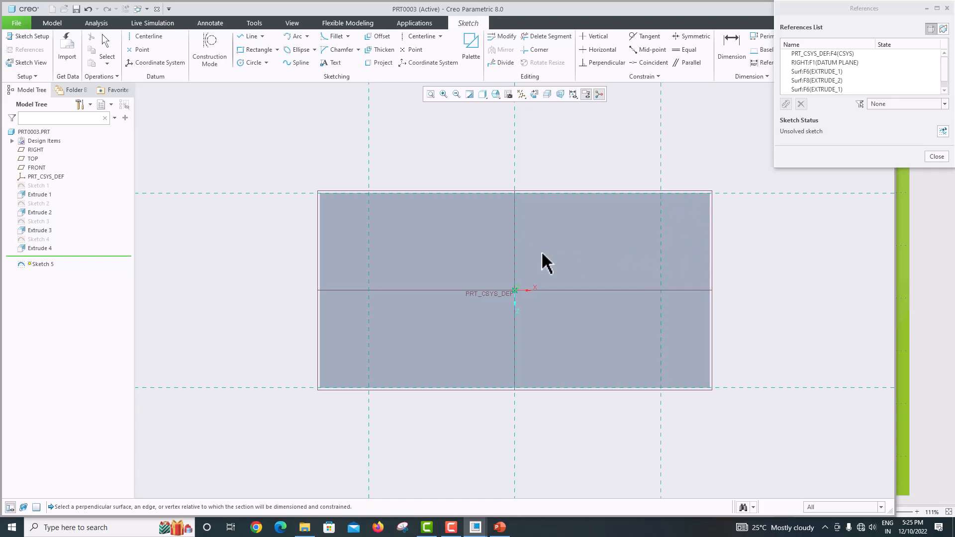
click(569, 289)
click(936, 156)
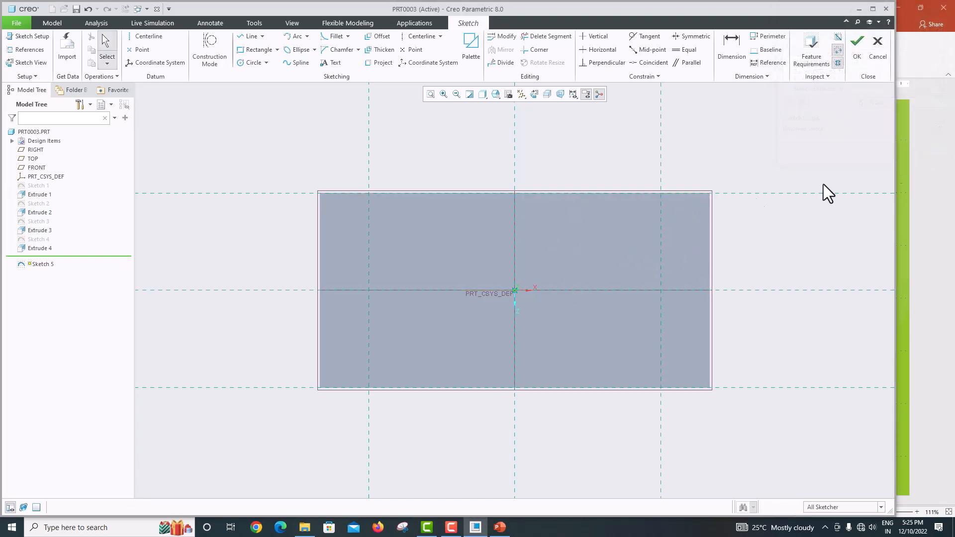
- Sketch a circle centred on the horizontal centreline near the left recess wall, and set its diameter to 20 mm
click(247, 61)
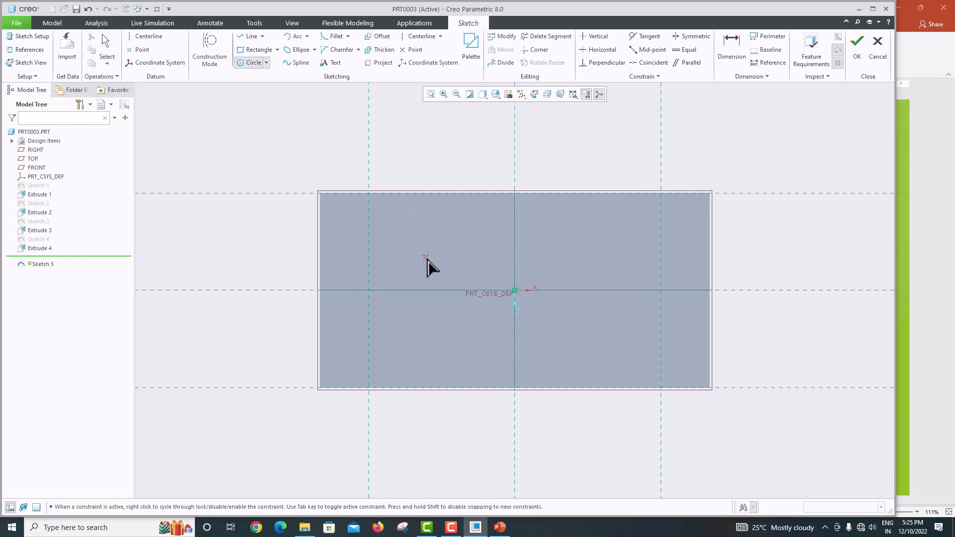
click(429, 290)
click(453, 319)
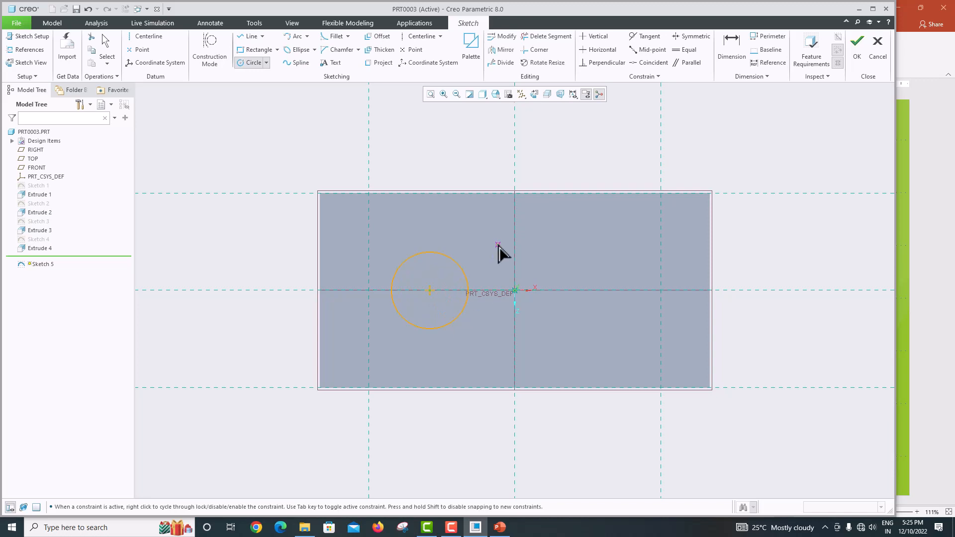
middle_click(497, 251)
double_click(377, 255)
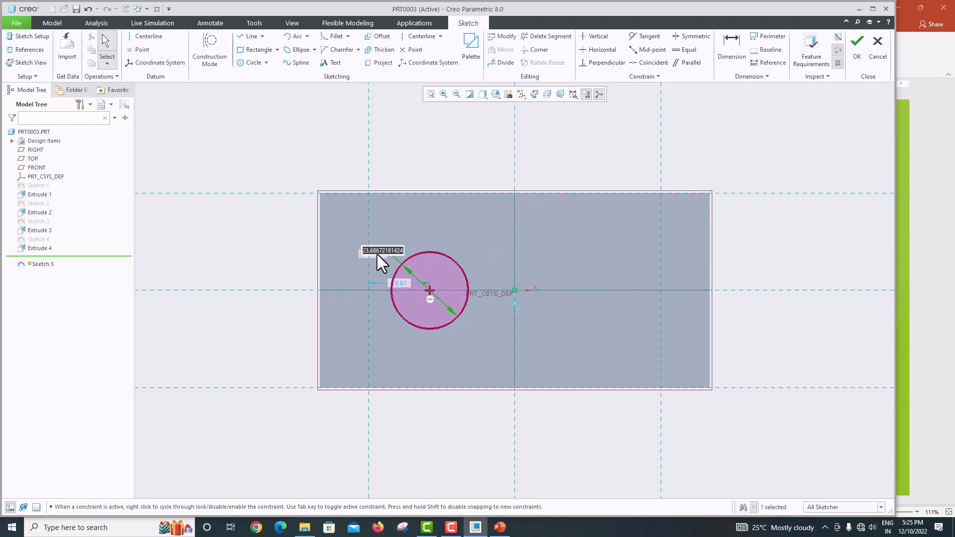
text(20)
key(Return)
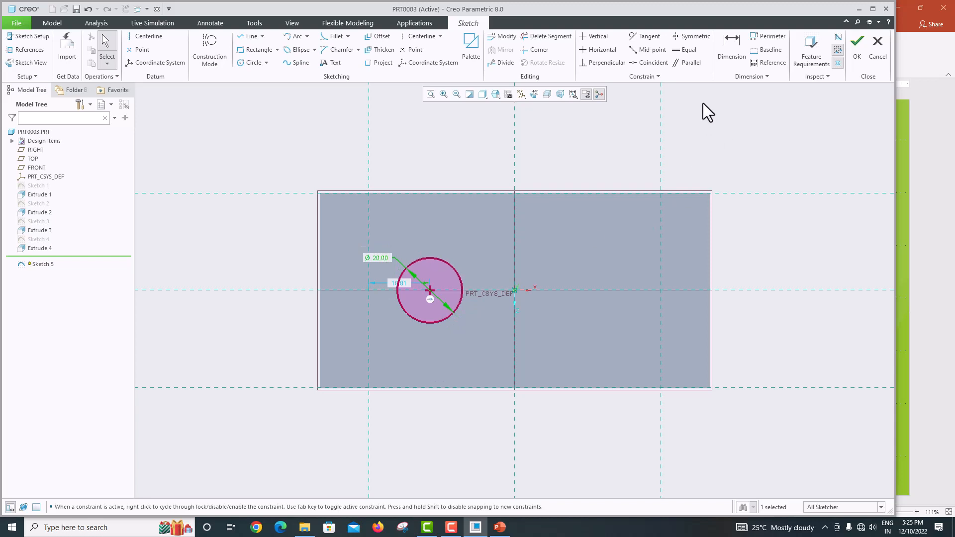
- Try to dimension the circle's centre from the block's lower long edge, and undo that dimension
click(734, 49)
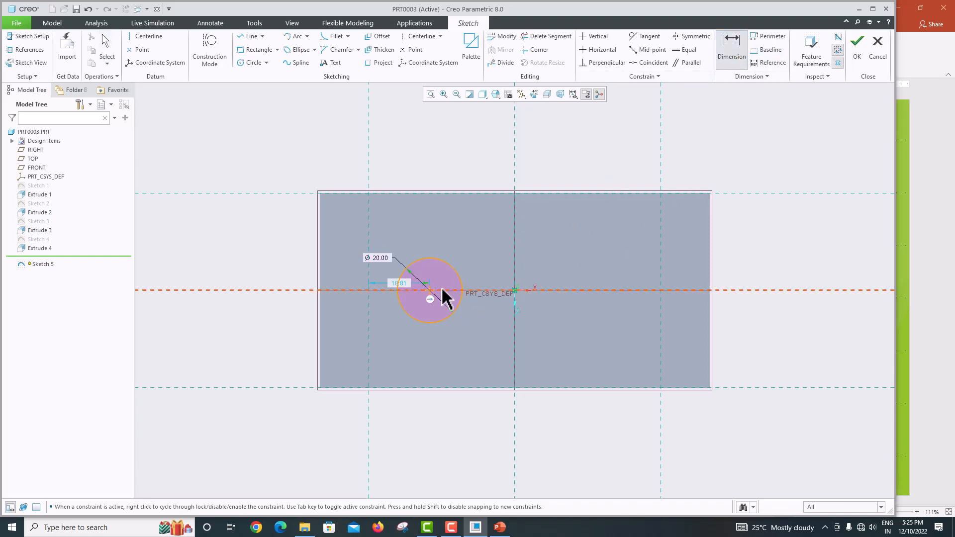
click(425, 389)
middle_click(459, 363)
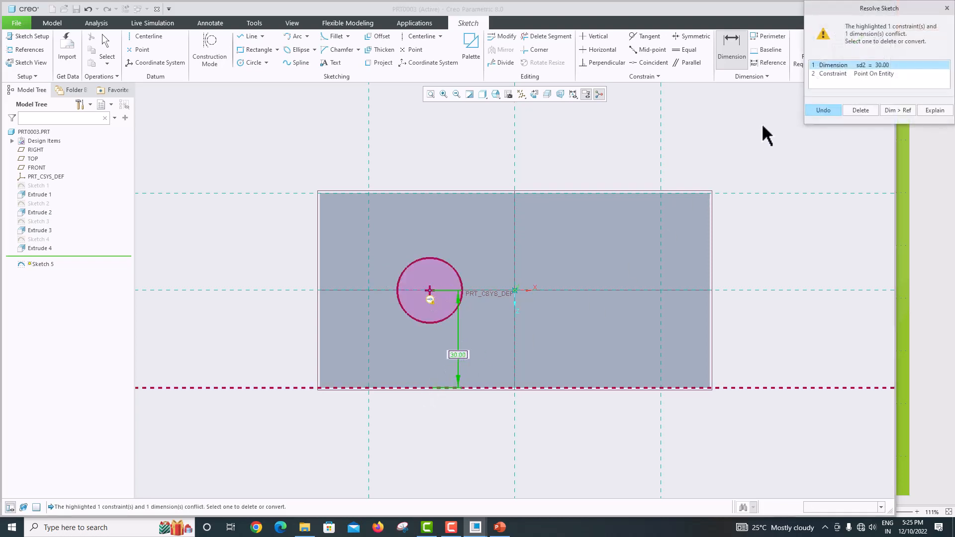
click(823, 110)
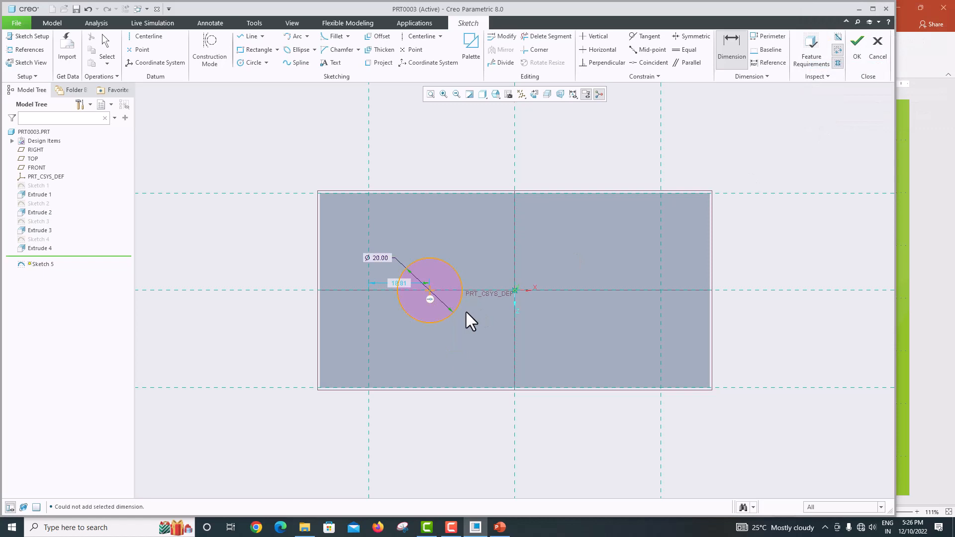
- Set the distance from the left recess wall to the circle's centre to 20 mm
double_click(404, 283)
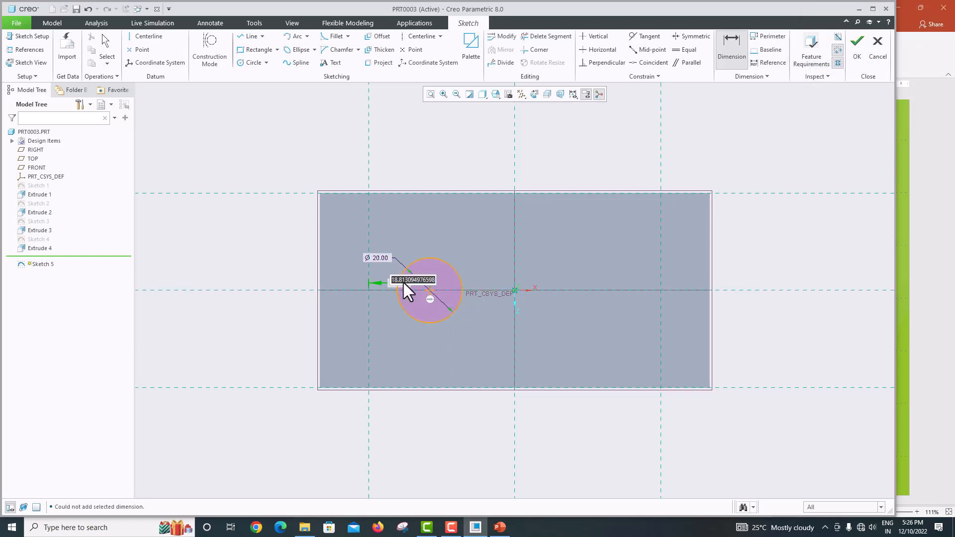
text(20)
key(Return)
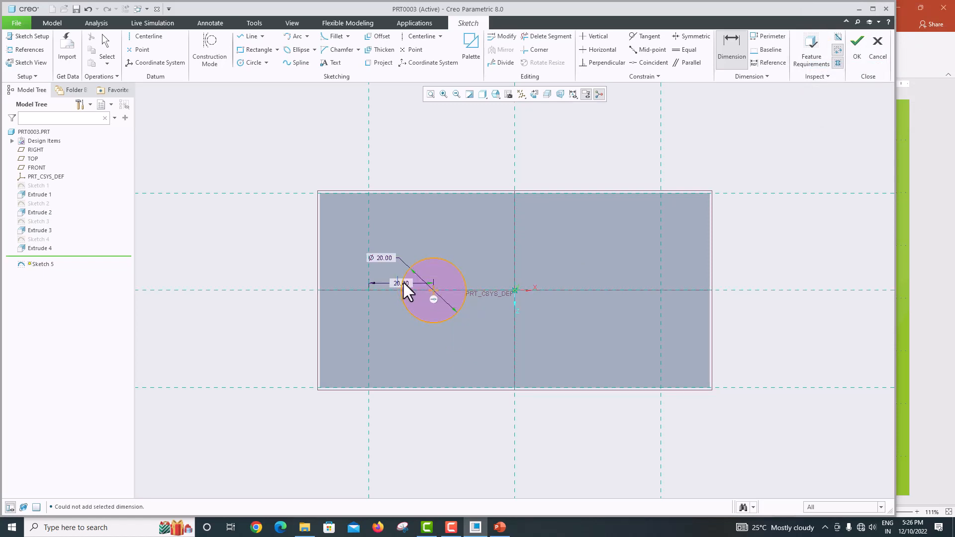
- Finish the circle sketch and extrude it all the way through the block with Remove Material
click(856, 55)
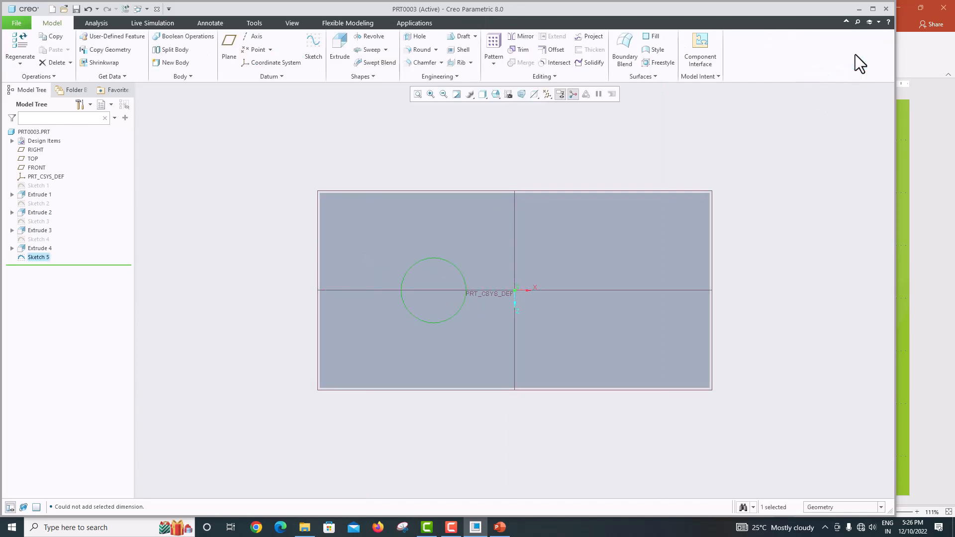
click(334, 58)
mouse_move(413, 101)
middle_down()
mouse_move(512, 226)
mouse_move(480, 239)
mouse_move(460, 290)
mouse_move(507, 291)
mouse_move(541, 271)
mouse_move(566, 208)
middle_up()
click(435, 289)
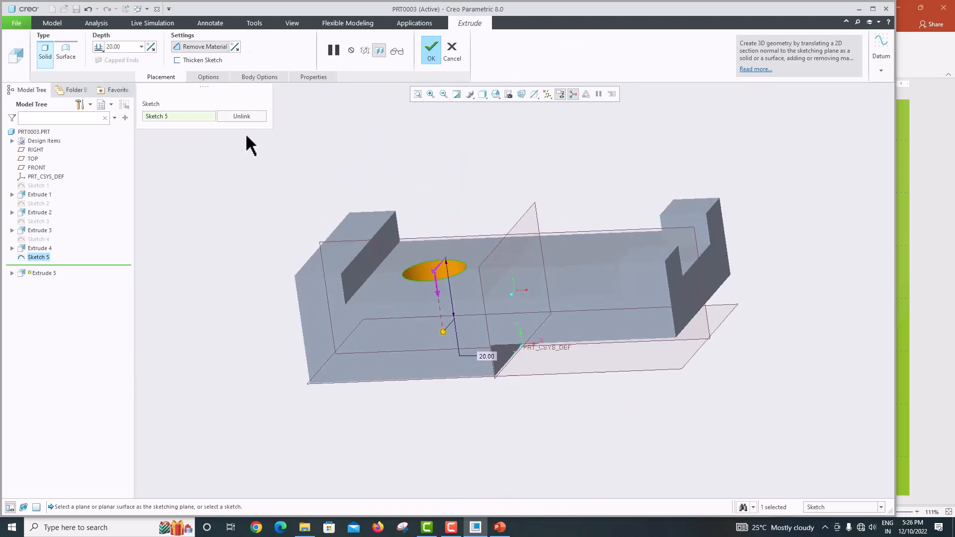
click(98, 47)
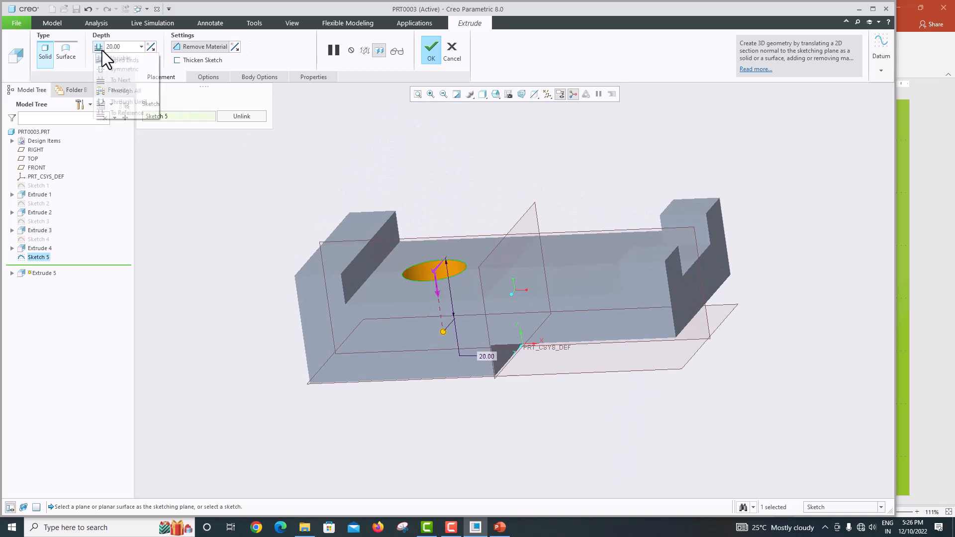
click(128, 87)
mouse_move(290, 170)
middle_down()
mouse_move(241, 151)
mouse_move(273, 175)
mouse_move(248, 130)
mouse_move(275, 171)
middle_up()
click(431, 59)
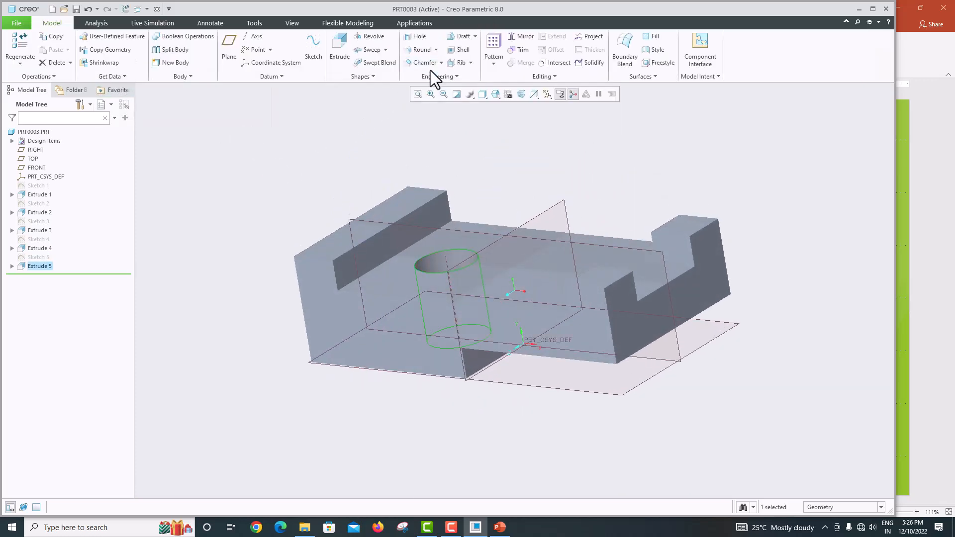
- Mirror the 20 mm through hole about the RIGHT datum plane to create the second hole in the recess
mouse_move(468, 269)
middle_down()
mouse_move(492, 300)
mouse_move(440, 266)
middle_up()
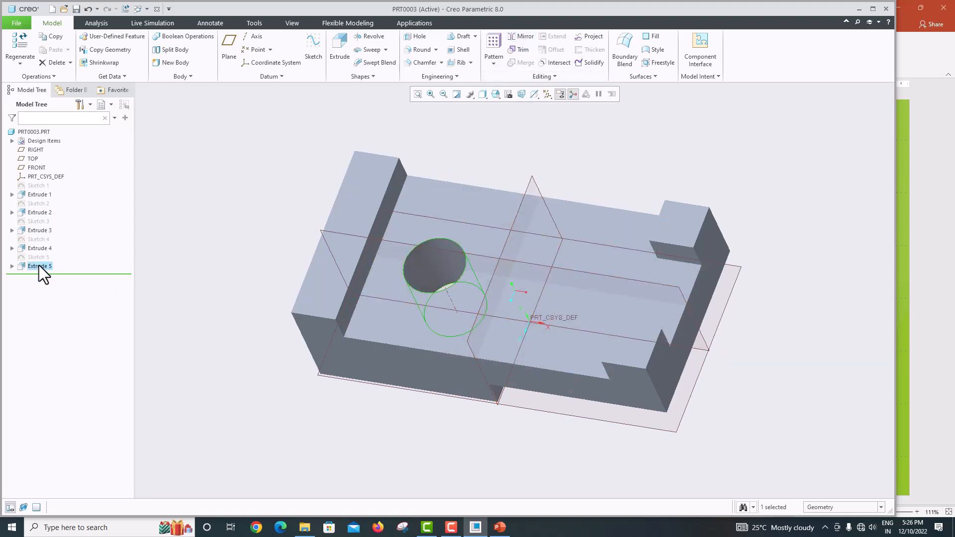
click(521, 38)
click(534, 180)
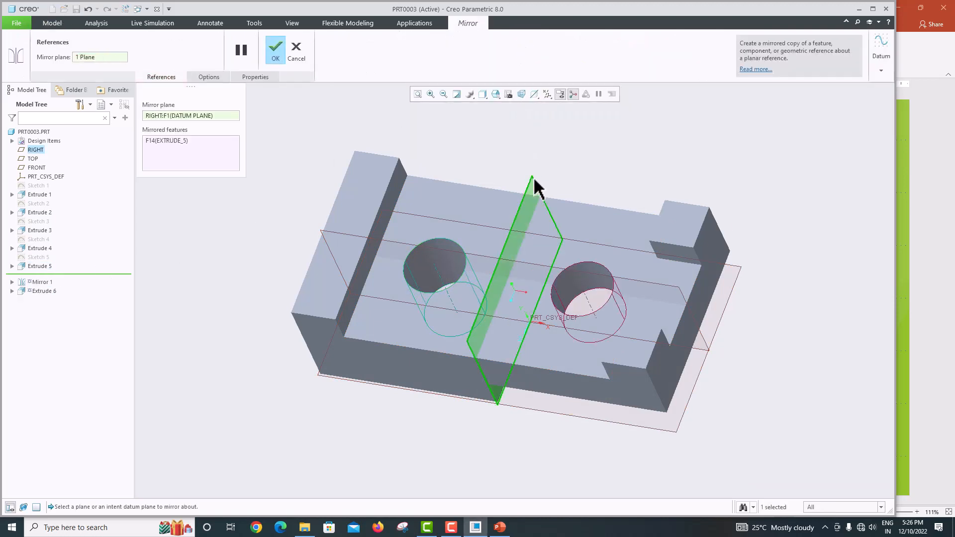
middle_drag(554, 258, 566, 264)
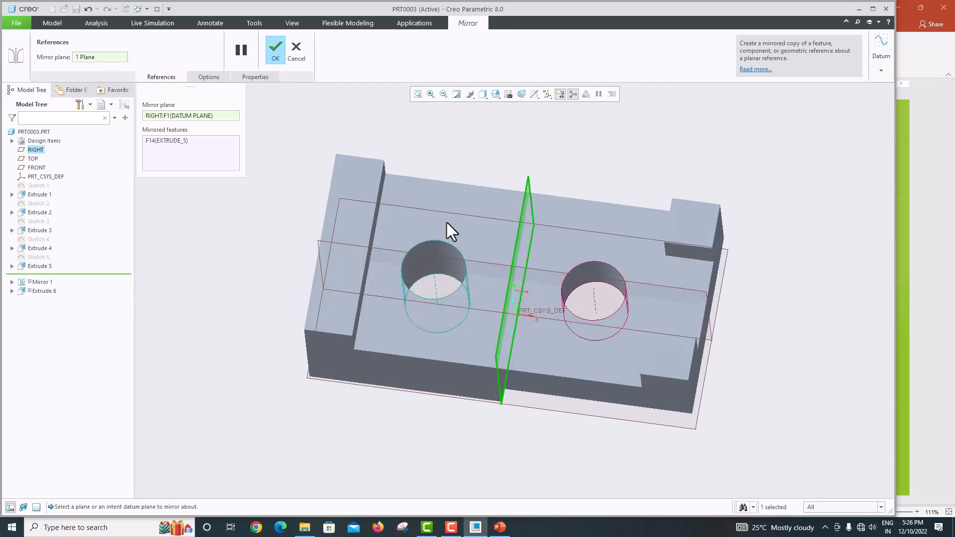
click(276, 53)
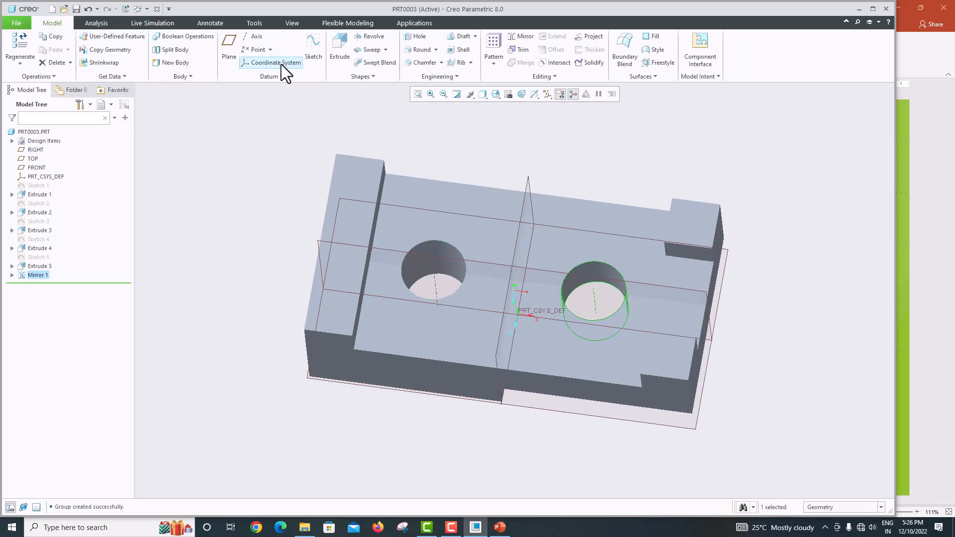
- Inspect the block and compare it with the Creo Tutorial -1 drawing in PowerPoint, returning to Creo Parametric
middle_drag(393, 165, 438, 173)
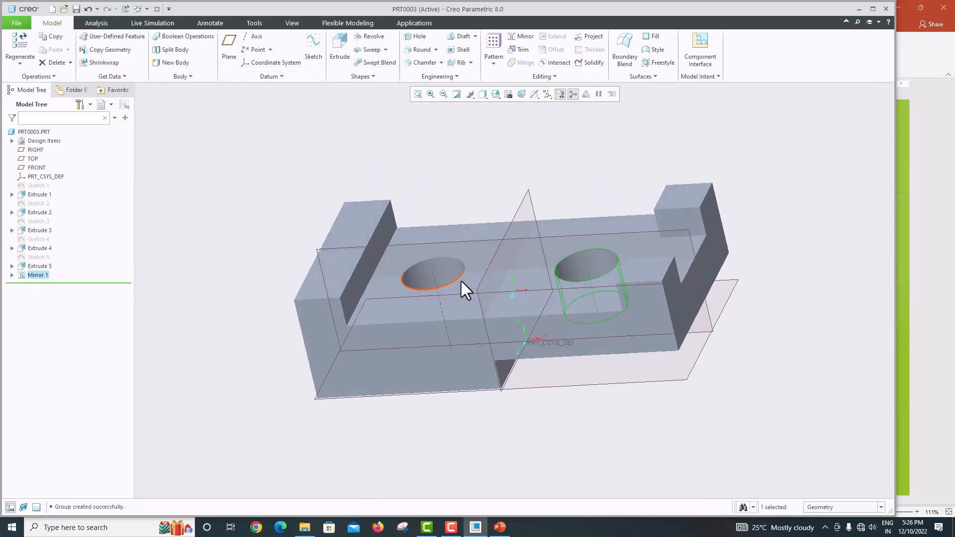
click(499, 527)
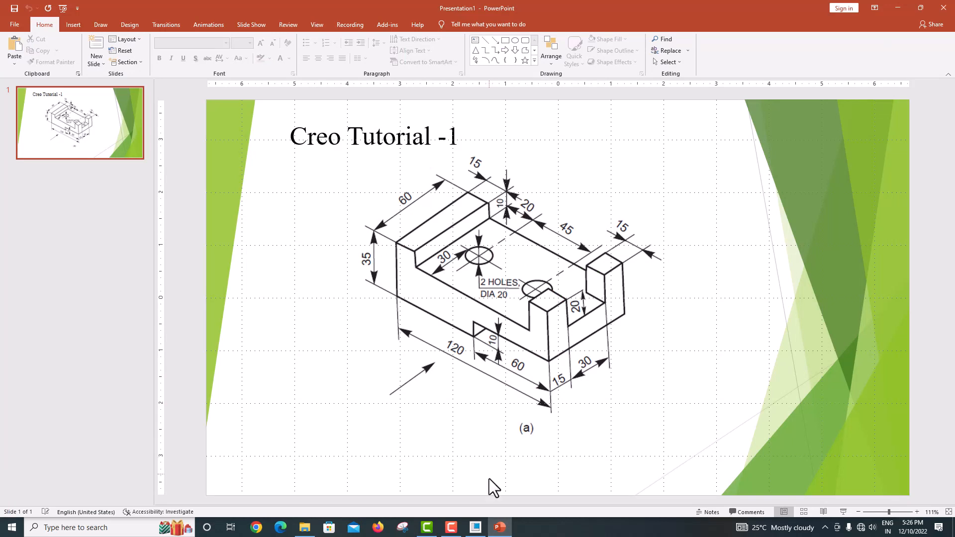
click(475, 527)
middle_drag(544, 320, 541, 288)
- Hide the datum planes, axes and coordinate system, leaving the annotation display on
click(561, 94)
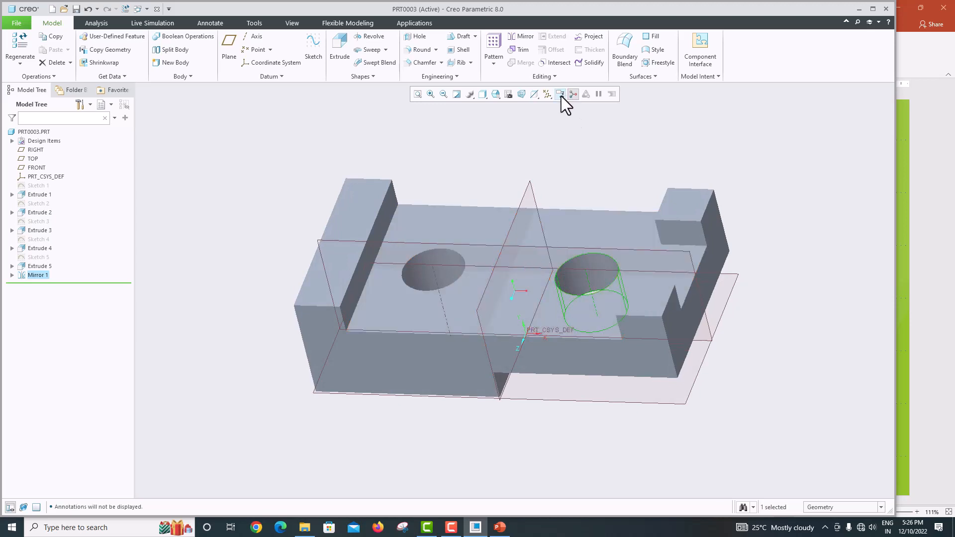
click(560, 94)
click(560, 95)
click(565, 148)
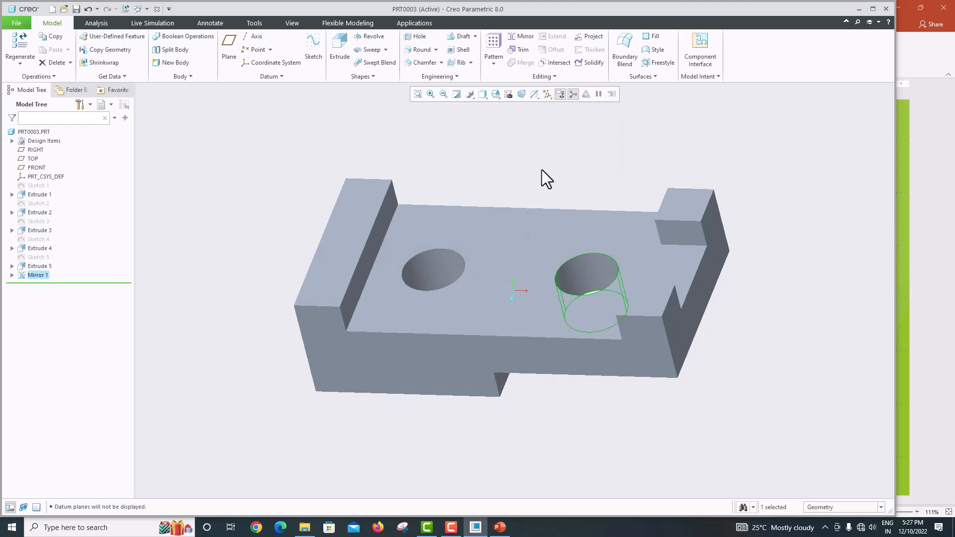
- Set the model's display style to Shading With Edges and clear the selection of the mirrored hole
click(499, 98)
click(506, 106)
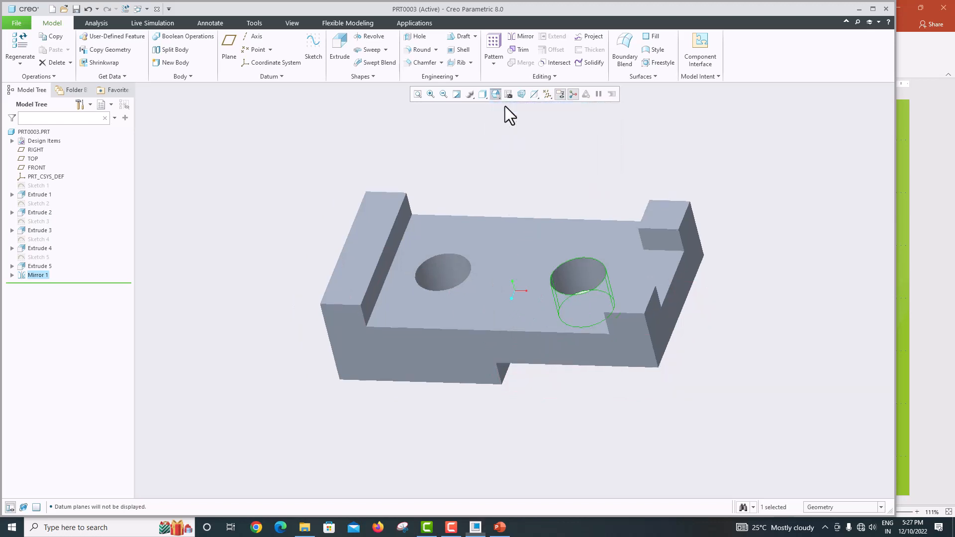
click(486, 96)
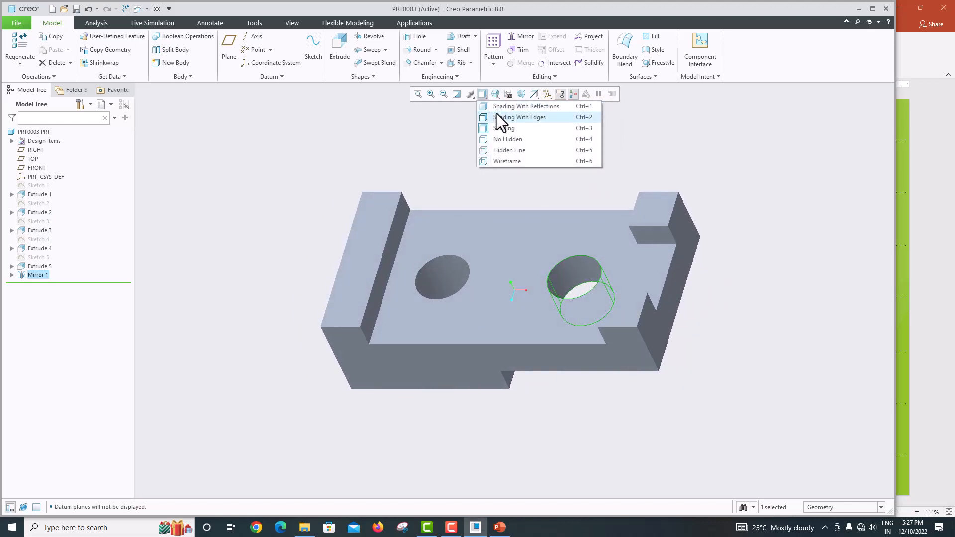
click(496, 114)
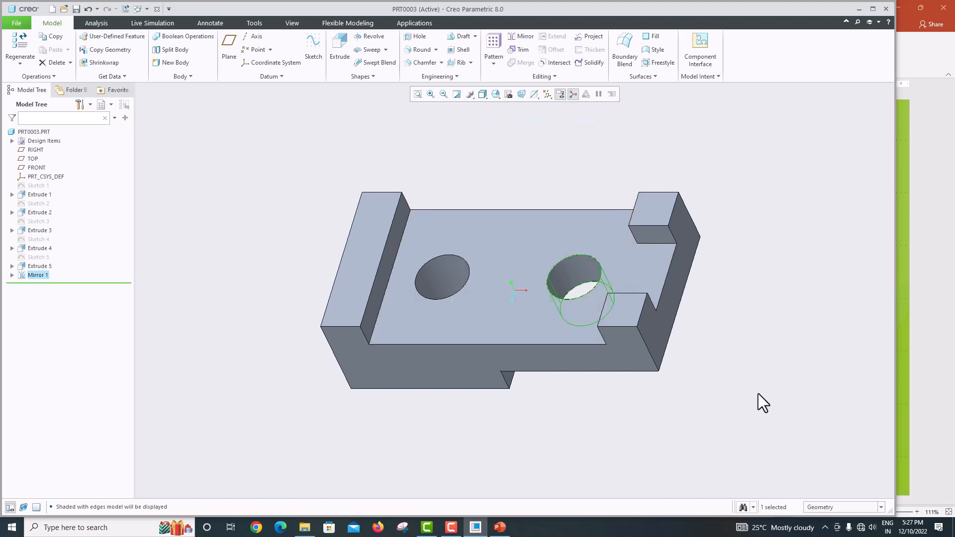
click(753, 317)
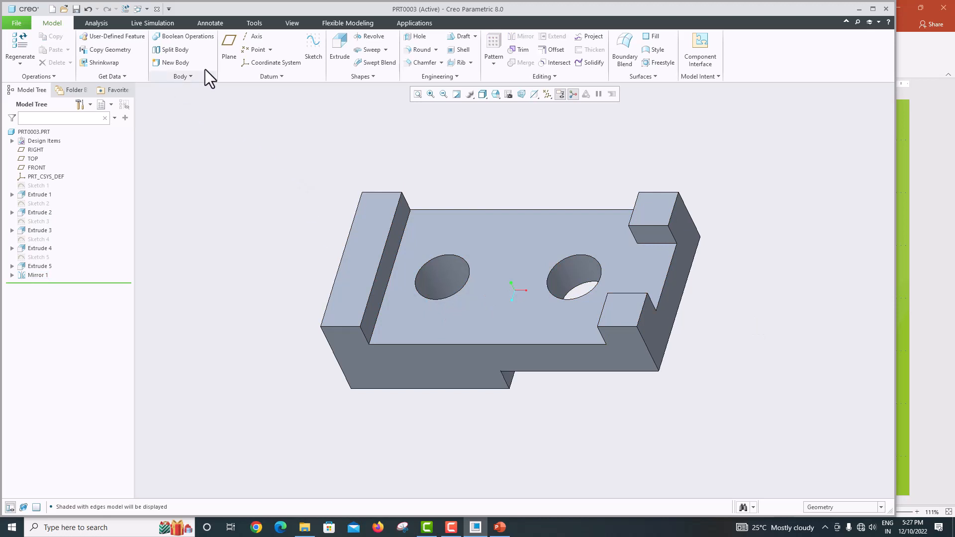
- Apply a reddish-brown metal appearance from the std-metals.dmt library to the whole part PRT0003.PRT
click(91, 24)
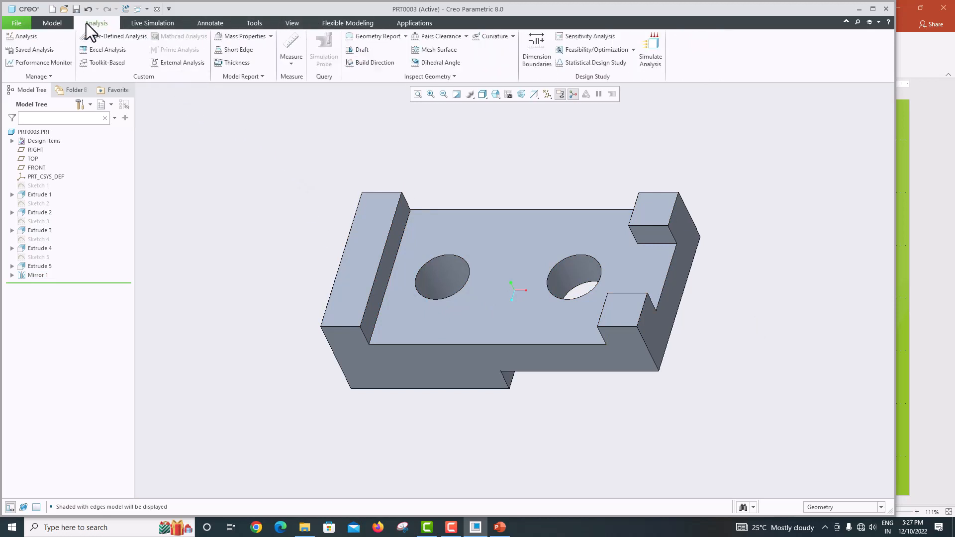
click(292, 23)
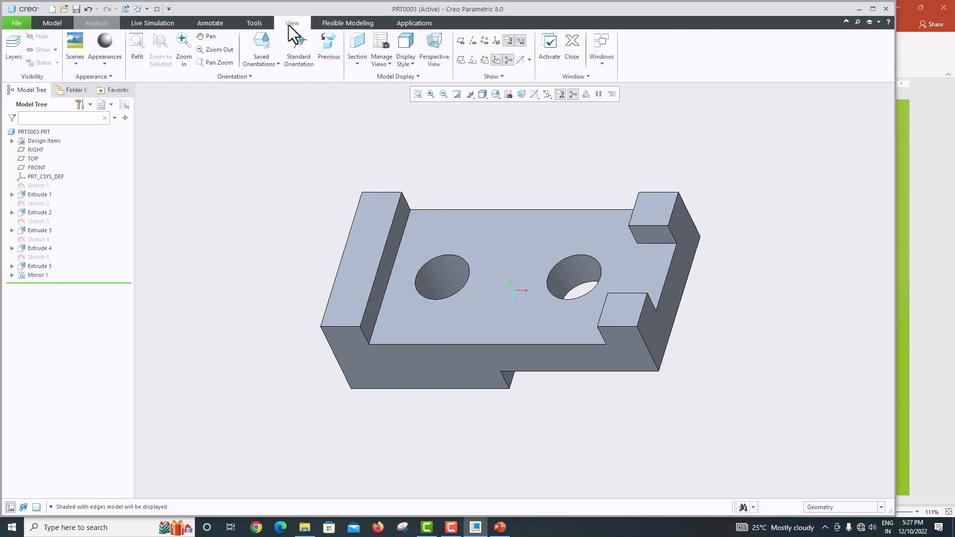
click(114, 63)
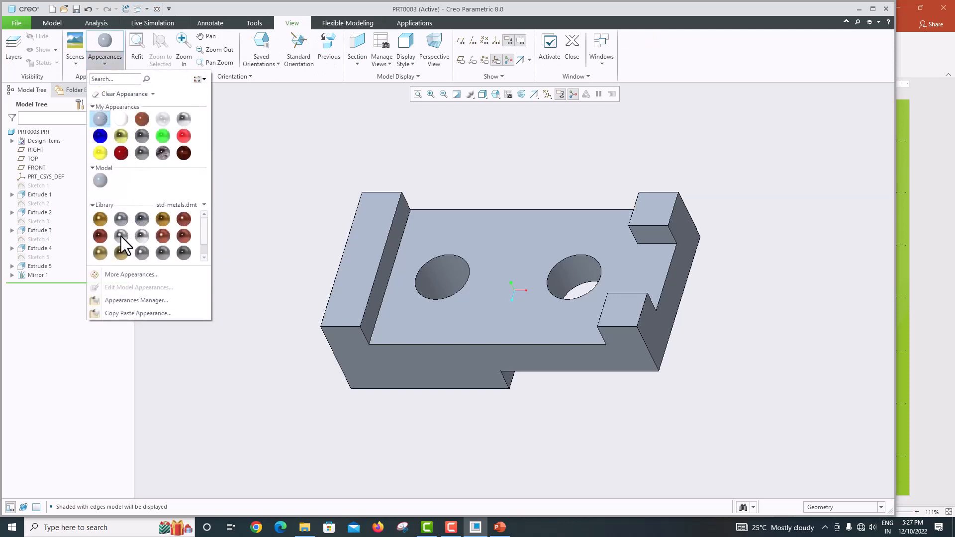
click(98, 238)
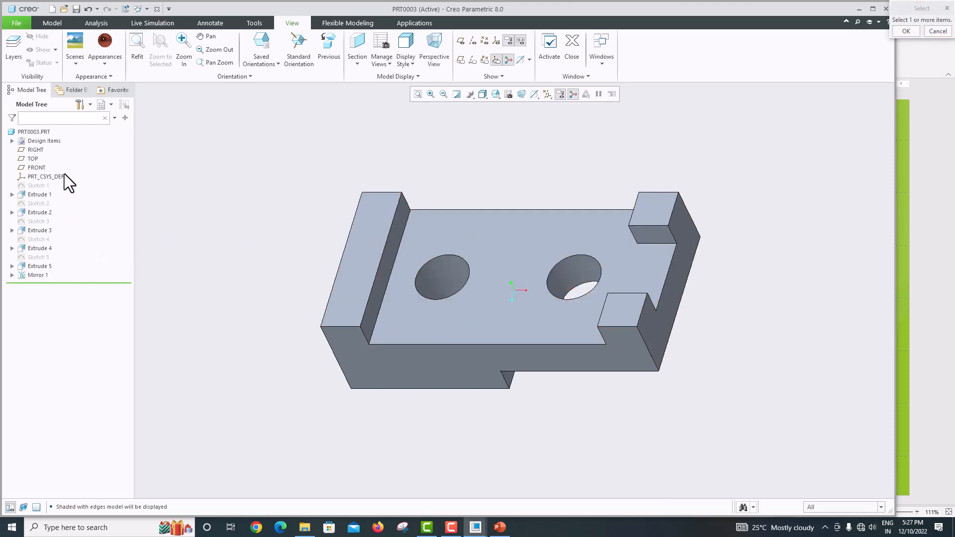
click(42, 130)
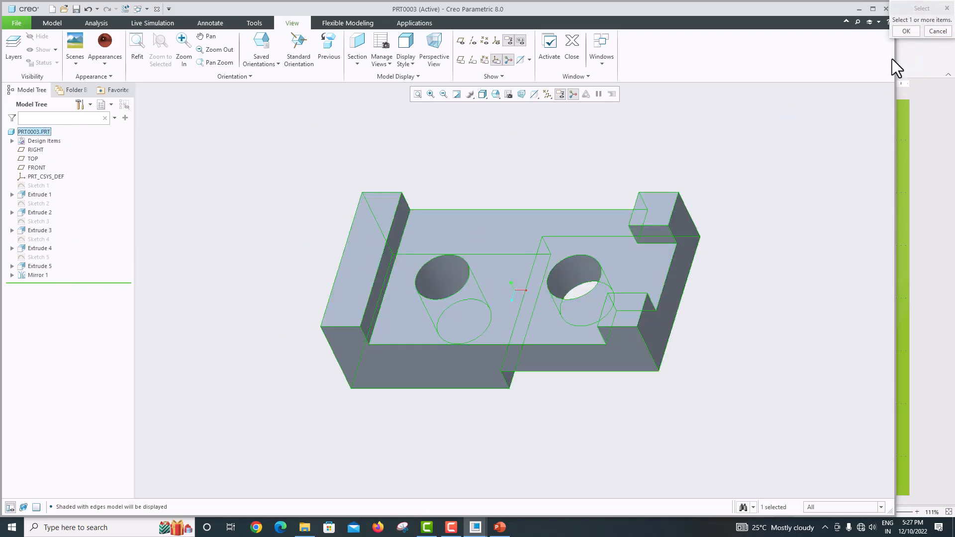
click(905, 30)
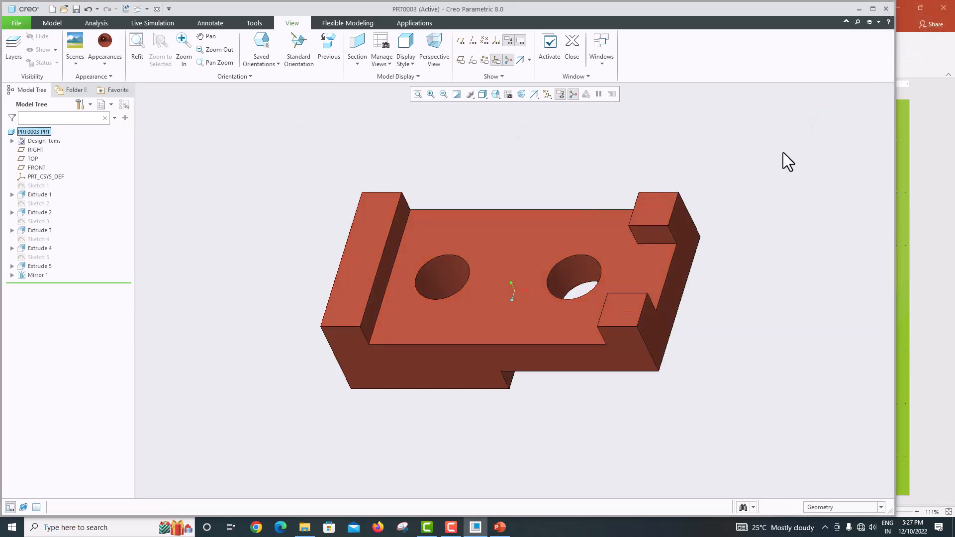